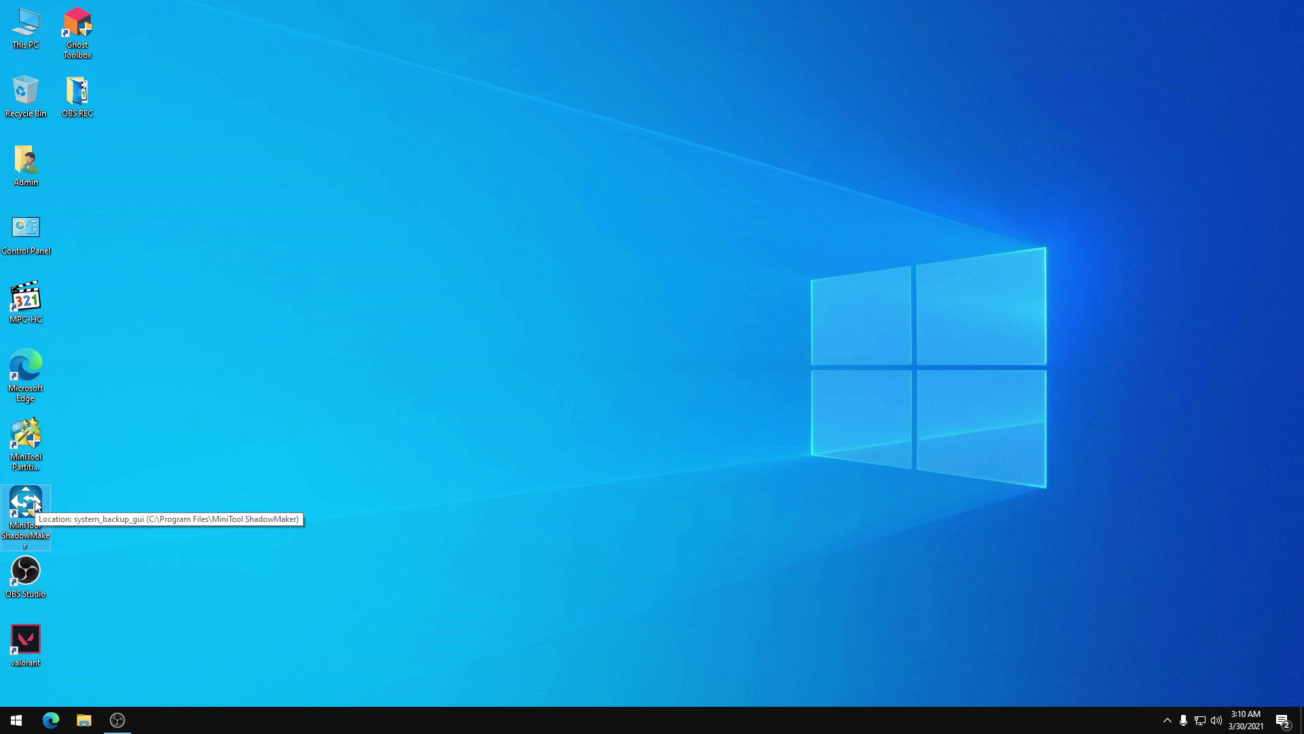
Step: Launch MiniTool ShadowMaker from the desktop and maximize its window
double_click(38, 505)
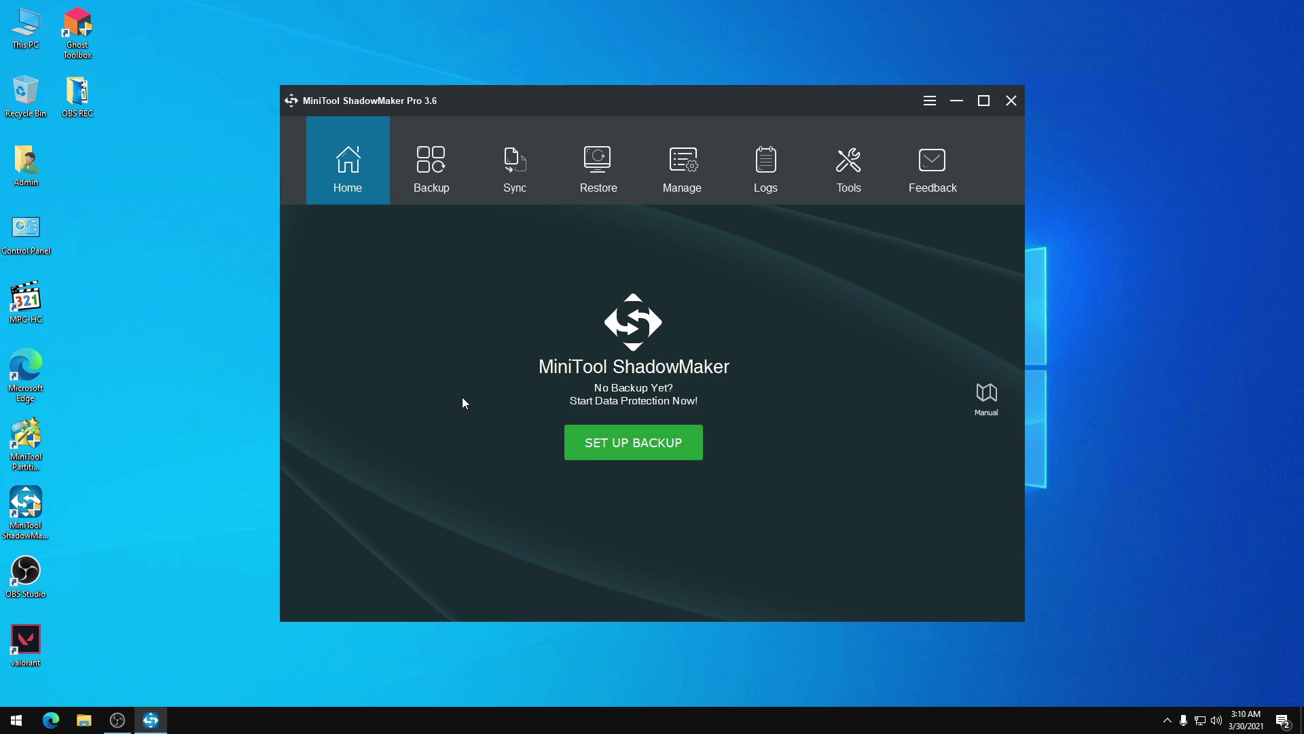
left_click(984, 100)
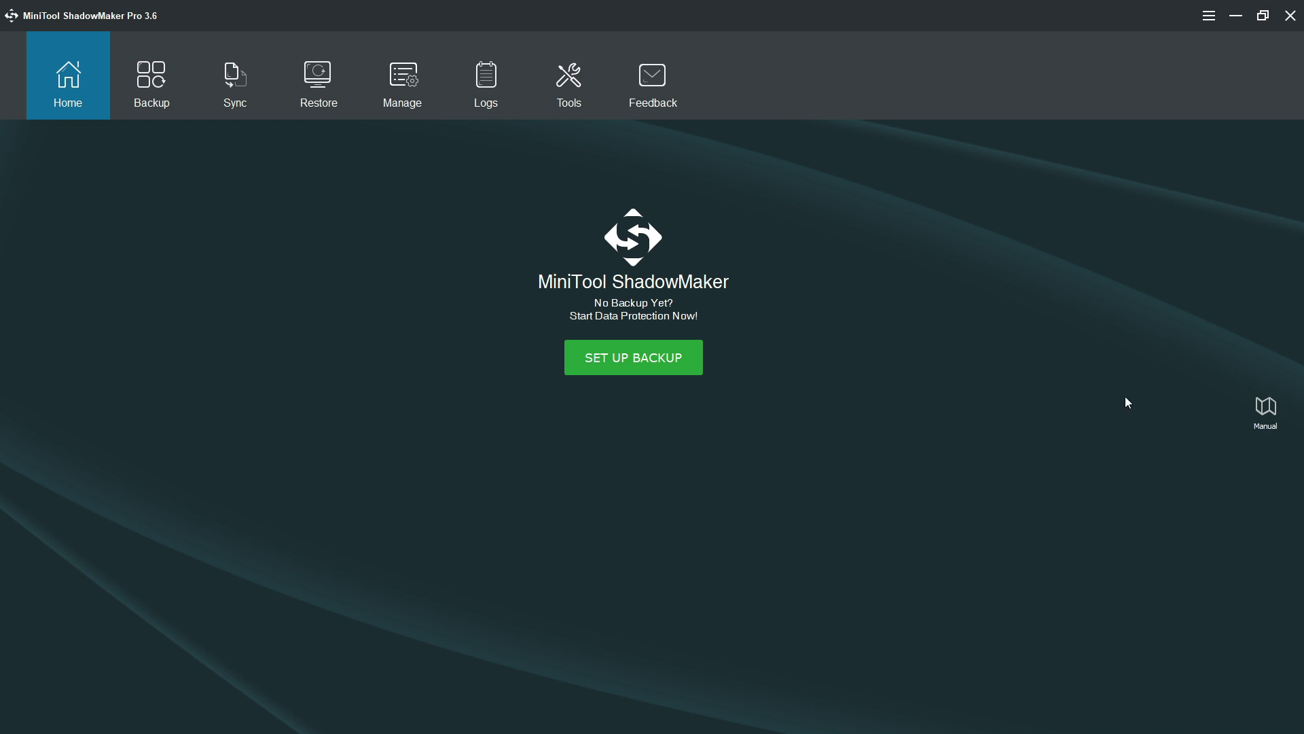
Step: View the program's About information, then close it
left_click(1209, 15)
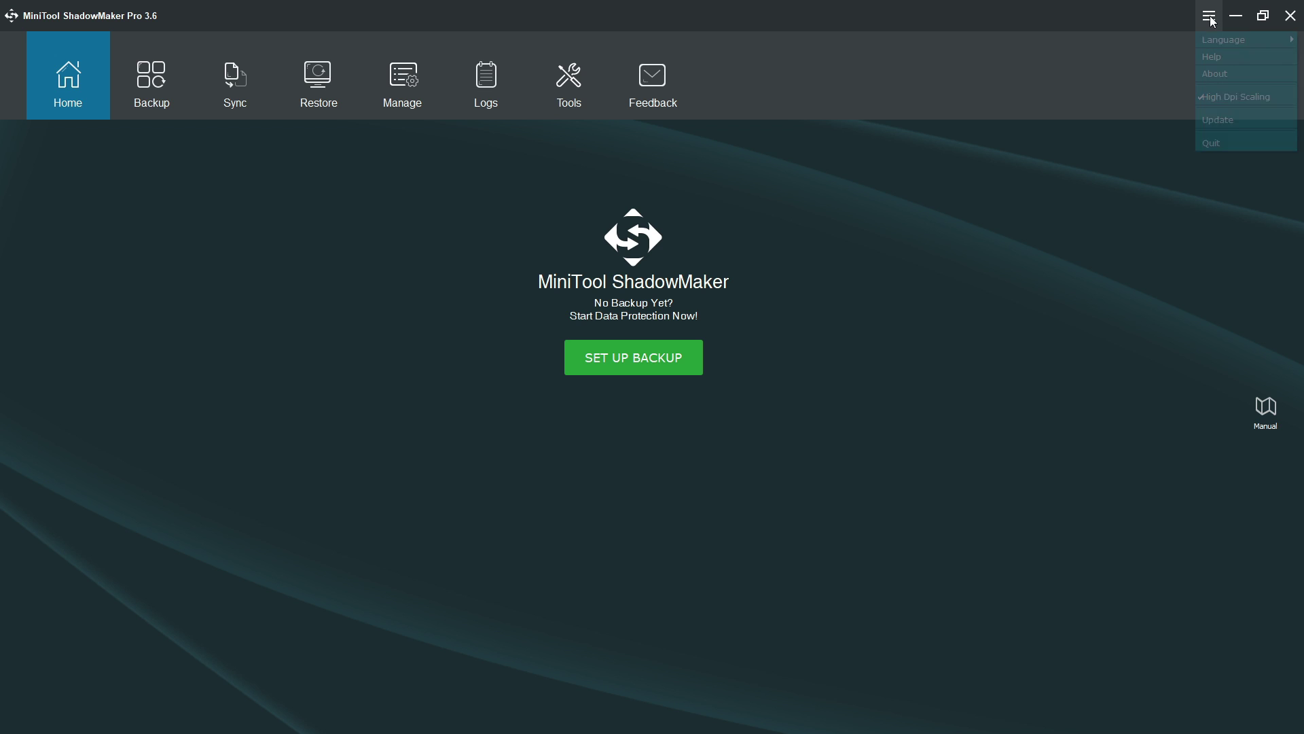
mouse_move(1207, 41)
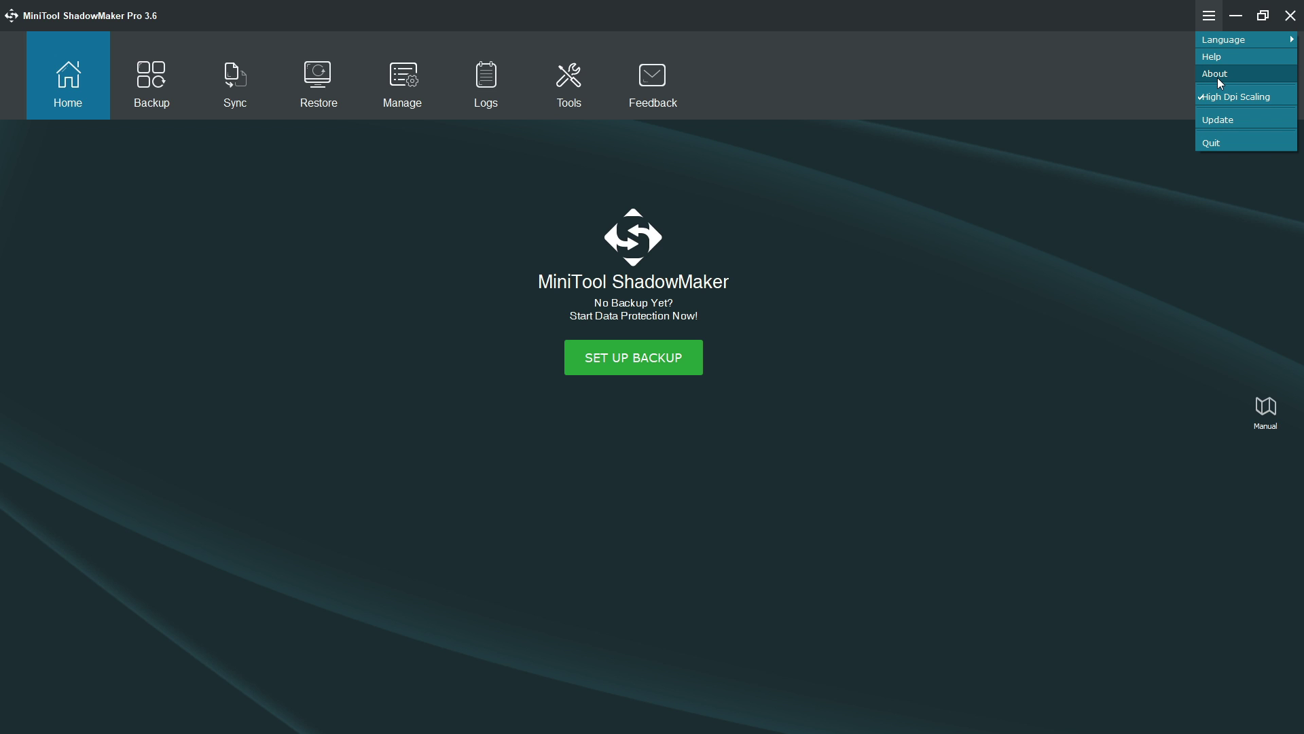
left_click(1217, 75)
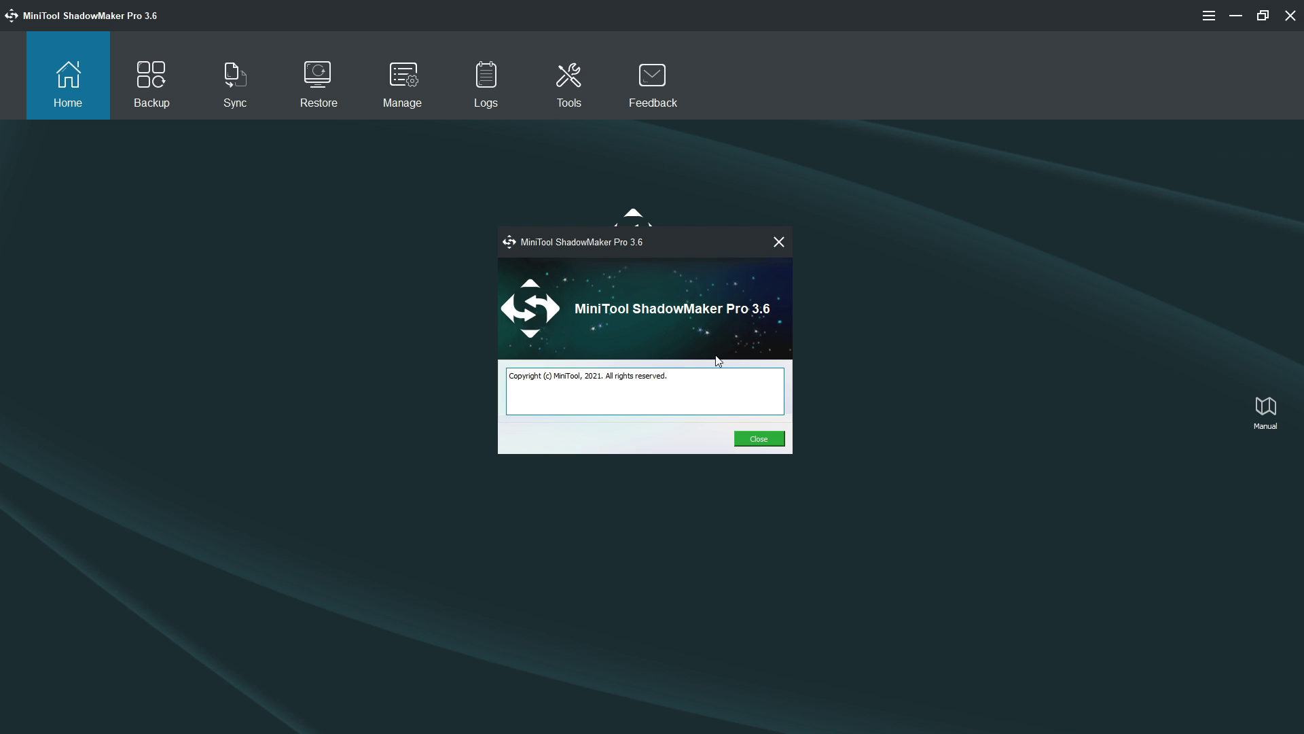
left_click(780, 242)
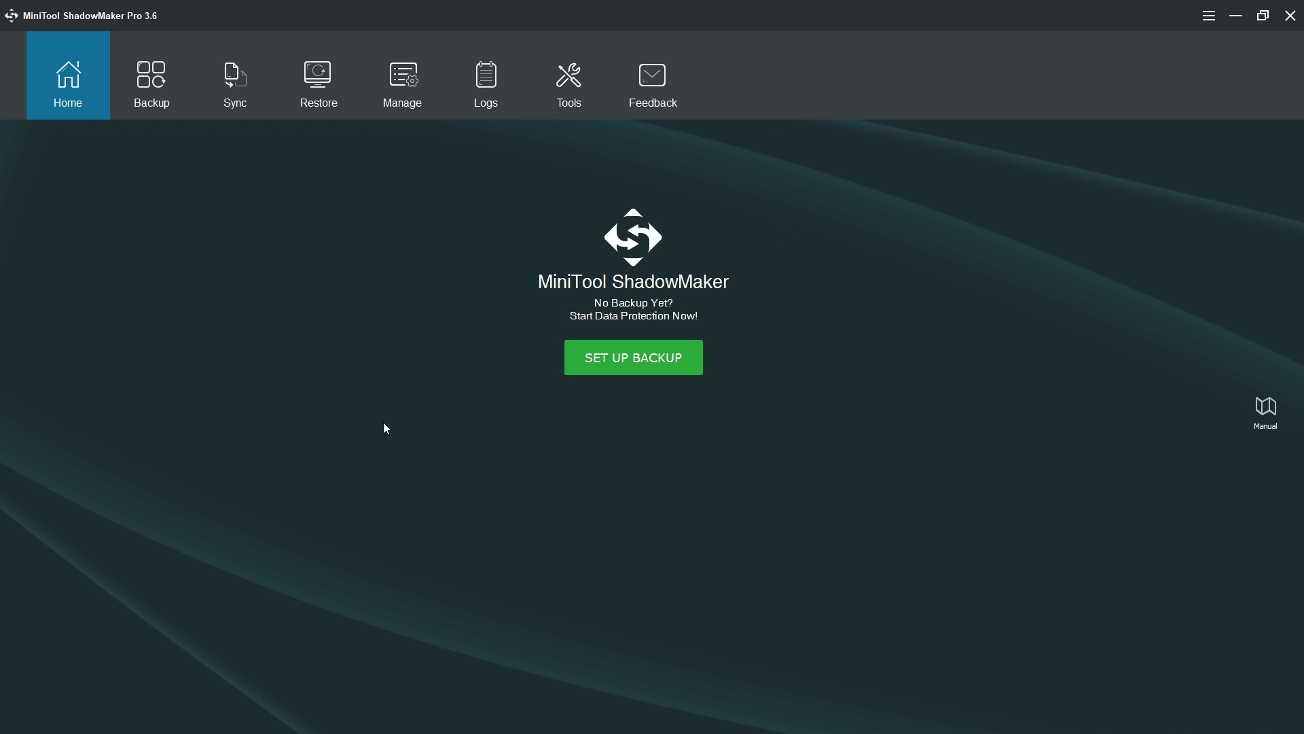
Step: Start setting up a backup and examine its schedule settings with scheduling switched on and off, leaving without saving
left_click(642, 357)
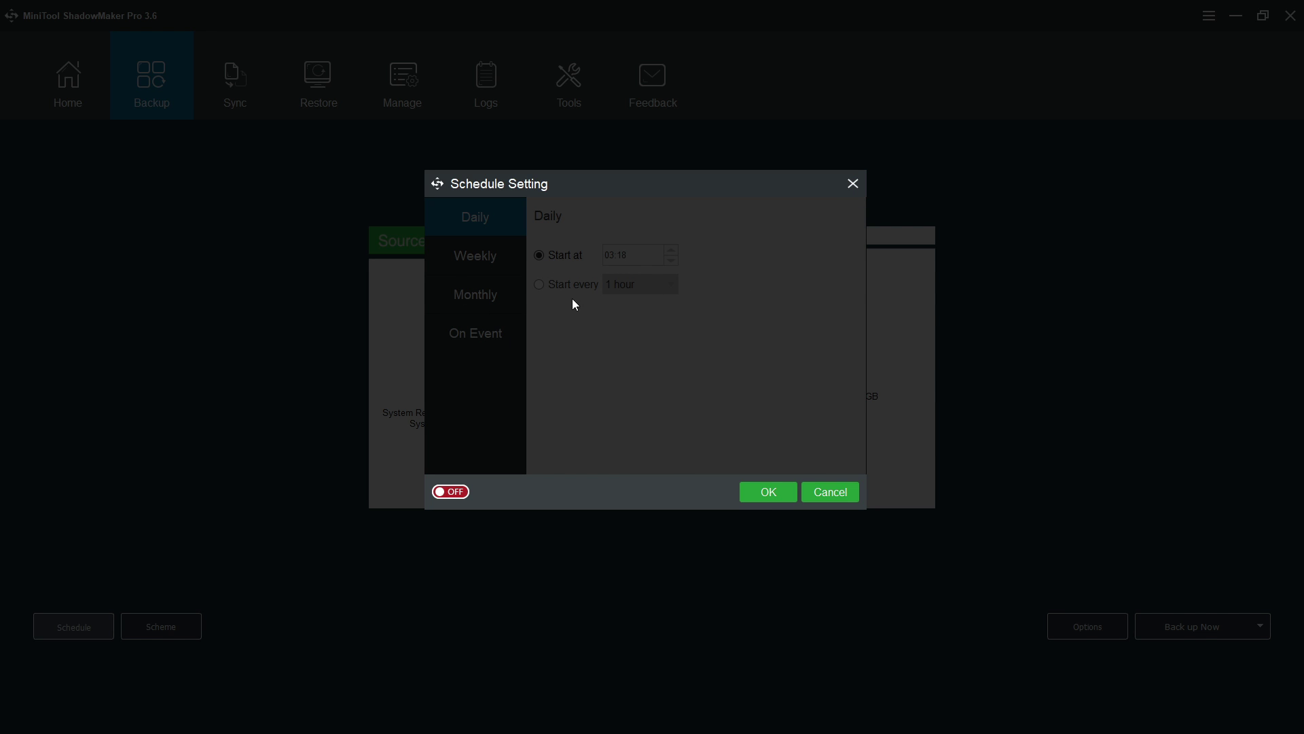
left_click(463, 494)
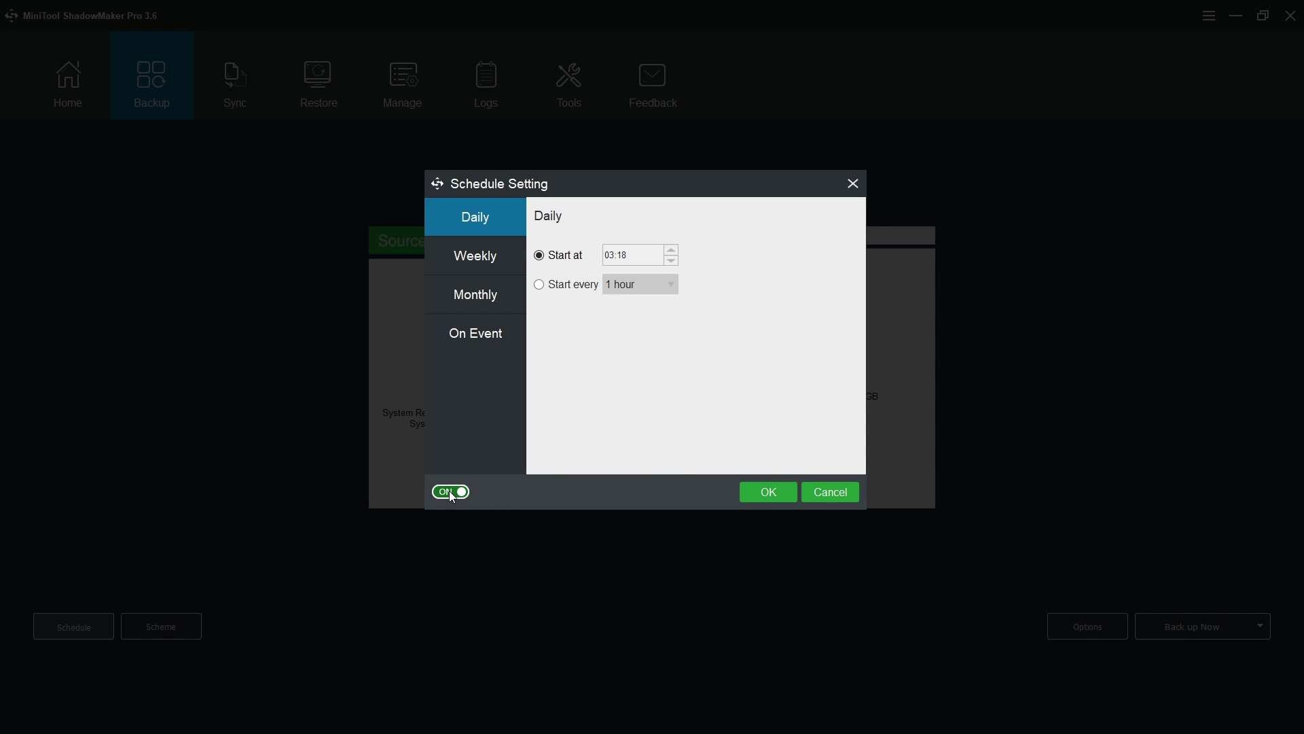
left_click(452, 494)
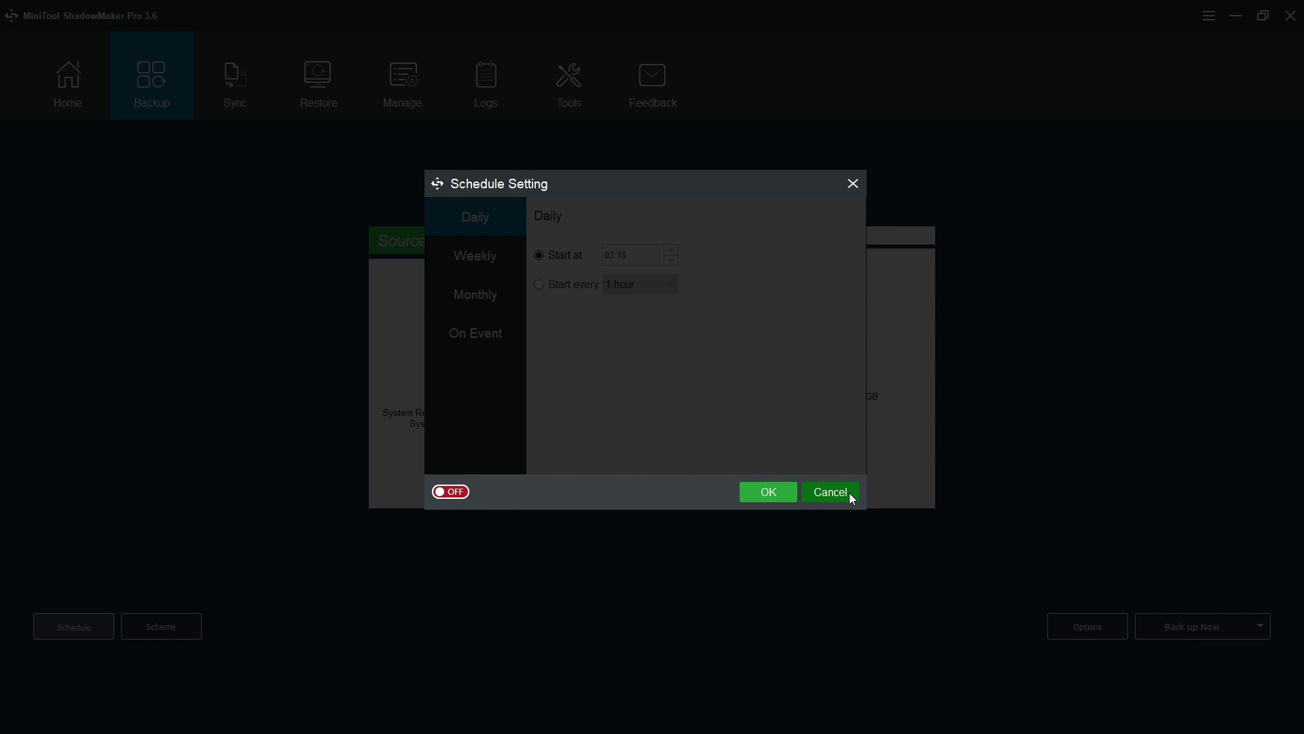
left_click(850, 492)
Step: Examine the backup scheme settings with the Incremental scheme enabled, and close them without saving
left_click(168, 629)
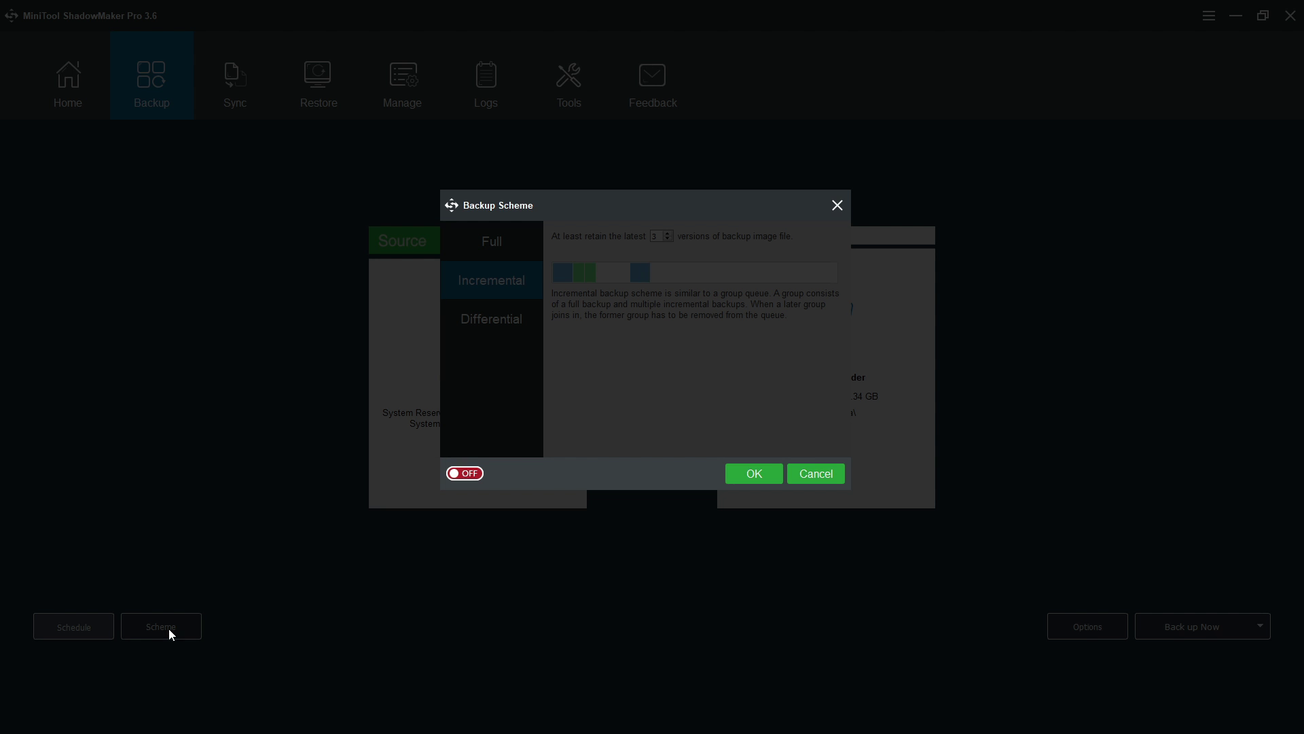
left_click_drag(587, 205, 502, 243)
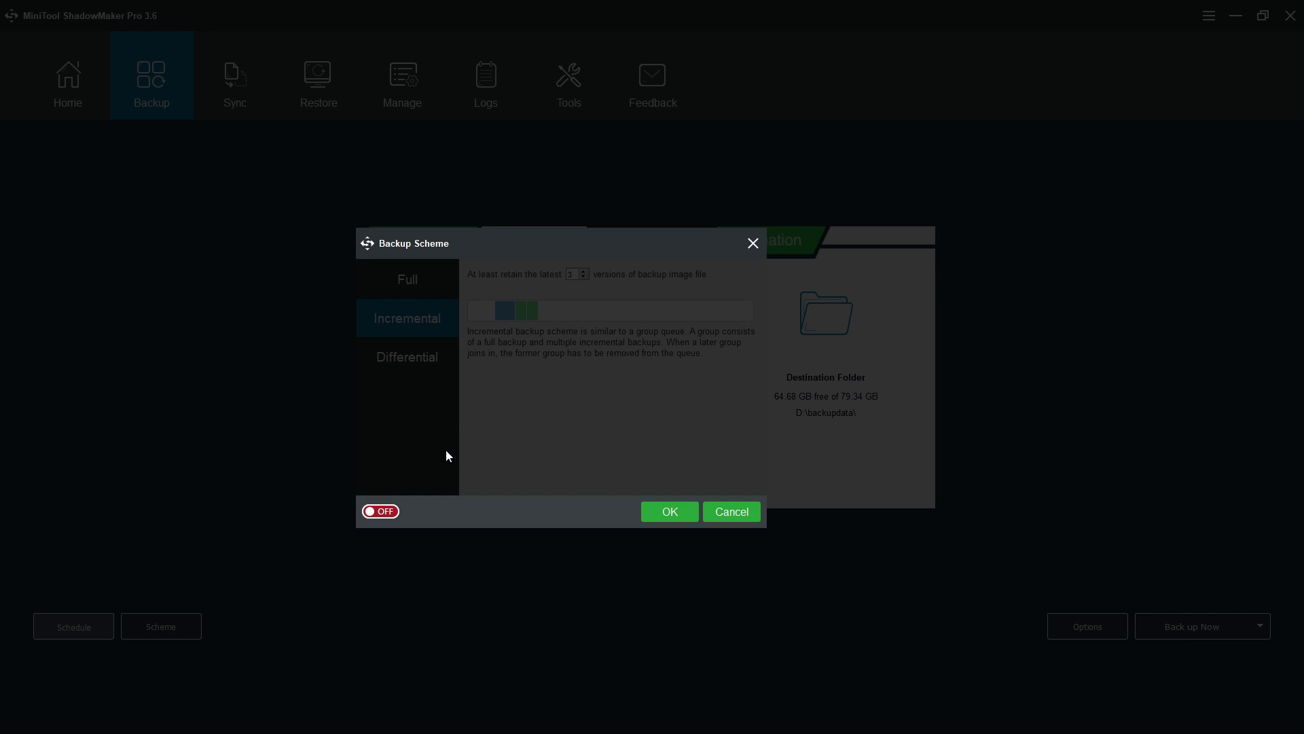
left_click(392, 518)
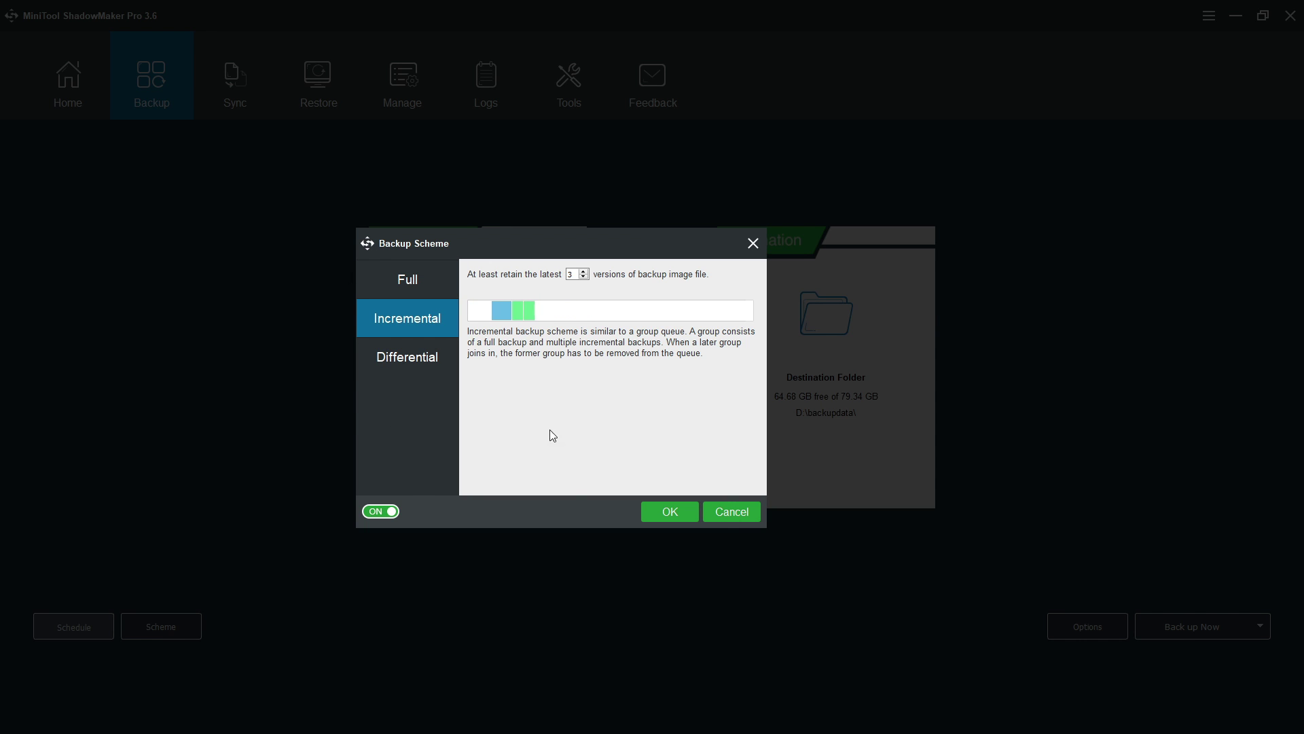
left_click(726, 519)
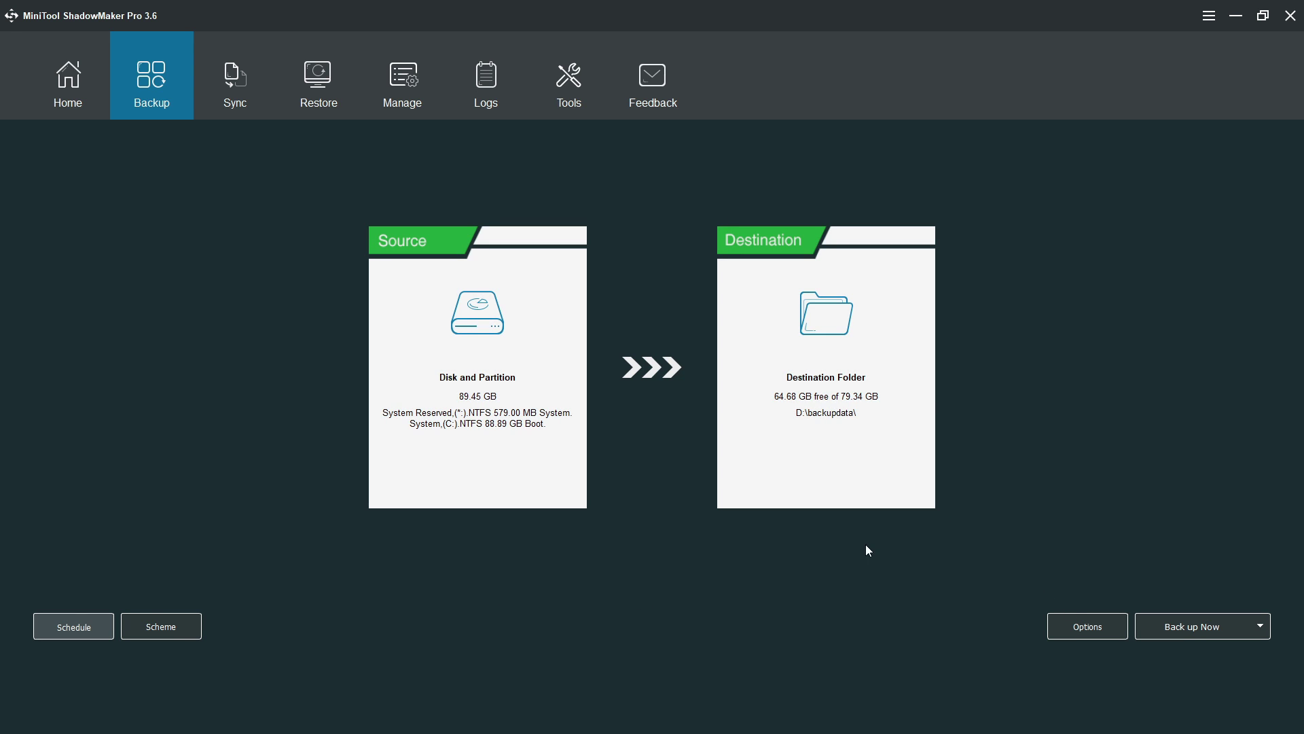
Step: Review the drive image options from image creation mode, file size and compression through shutdown, password and verification, leaving without saving
left_click(1086, 627)
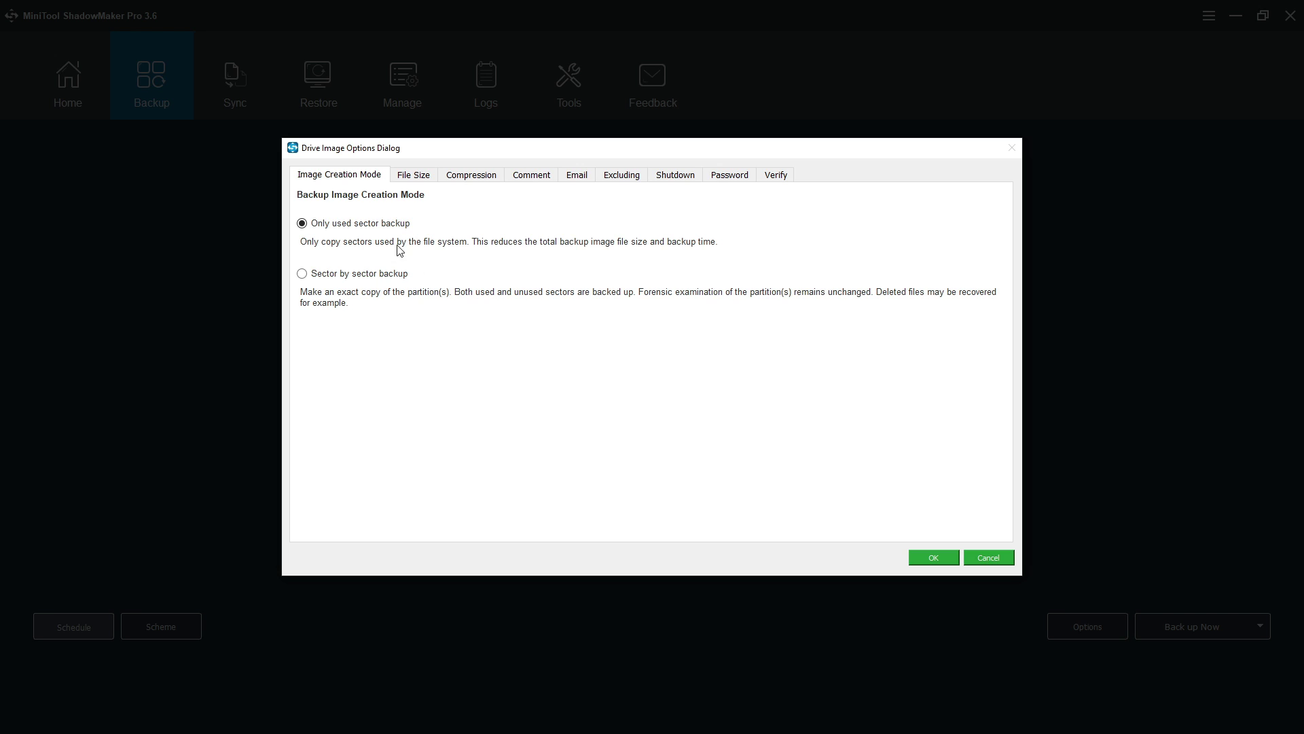
left_click(414, 177)
left_click(354, 178)
left_click(415, 178)
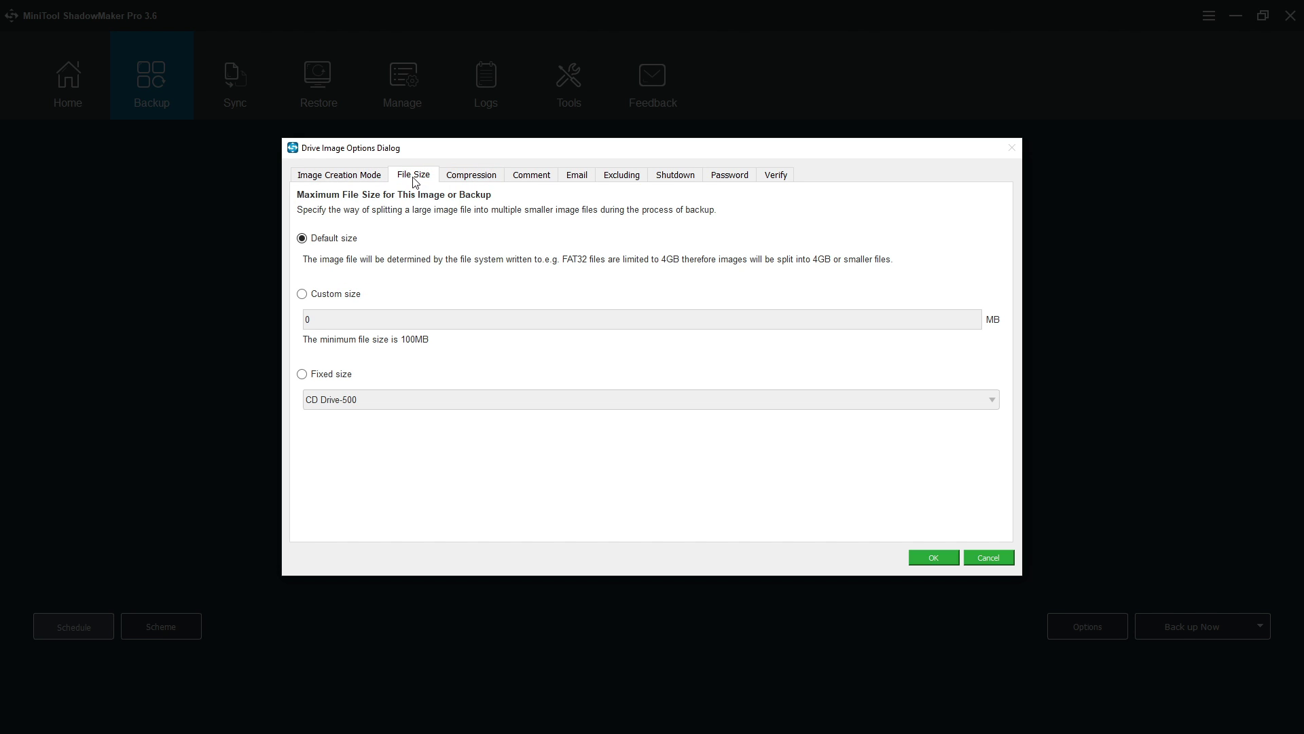
left_click(475, 180)
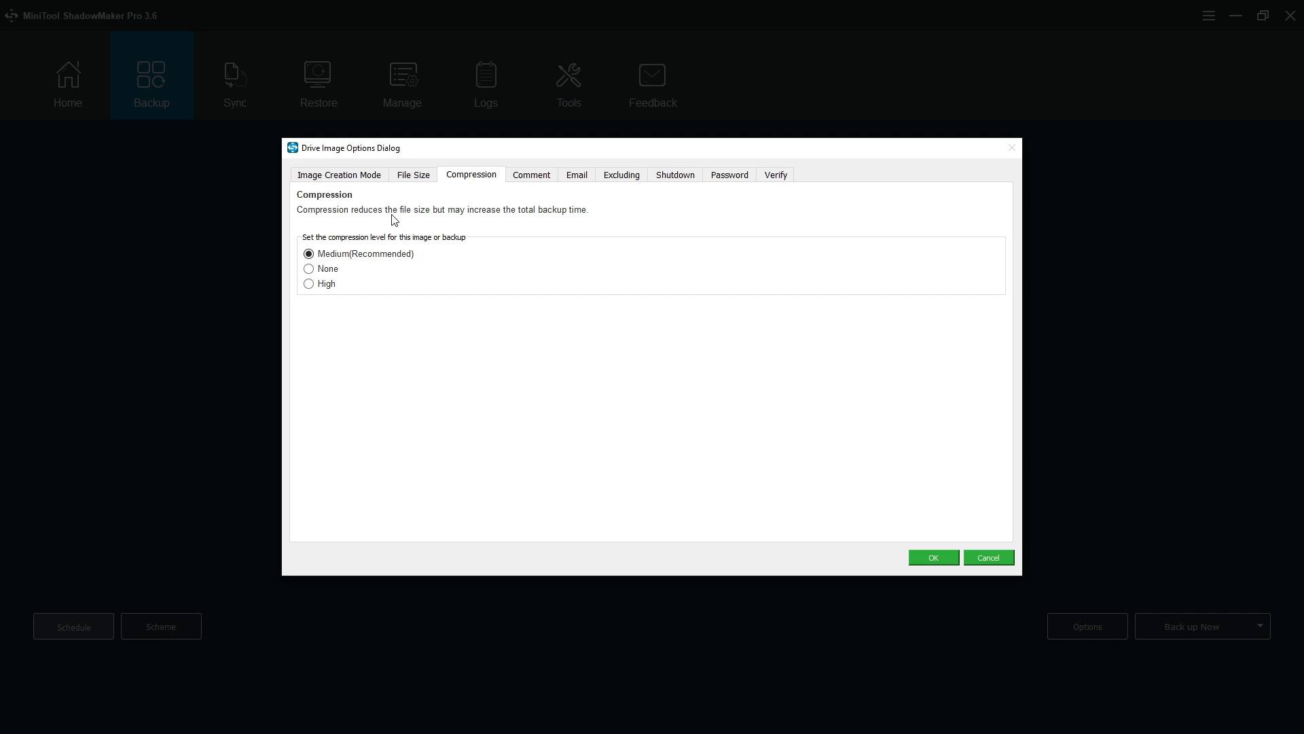
left_click(530, 181)
left_click(576, 181)
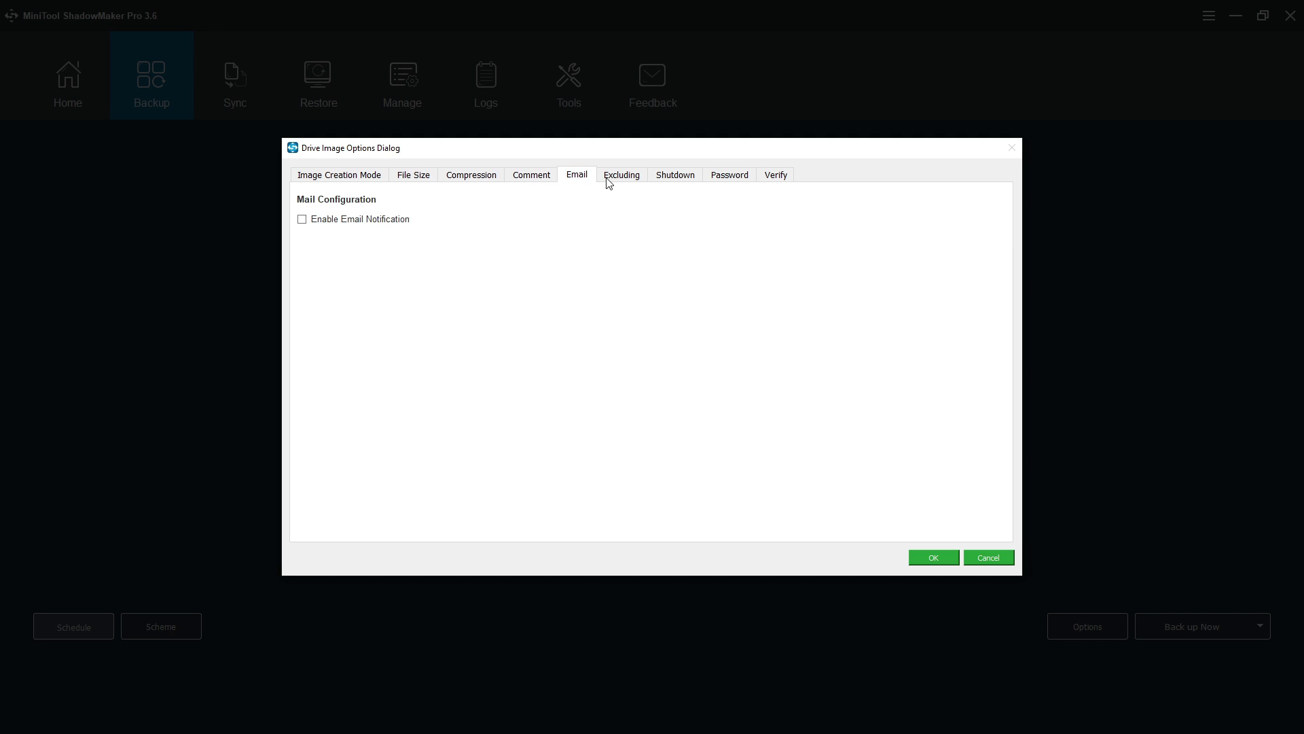
left_click(610, 180)
left_click(674, 182)
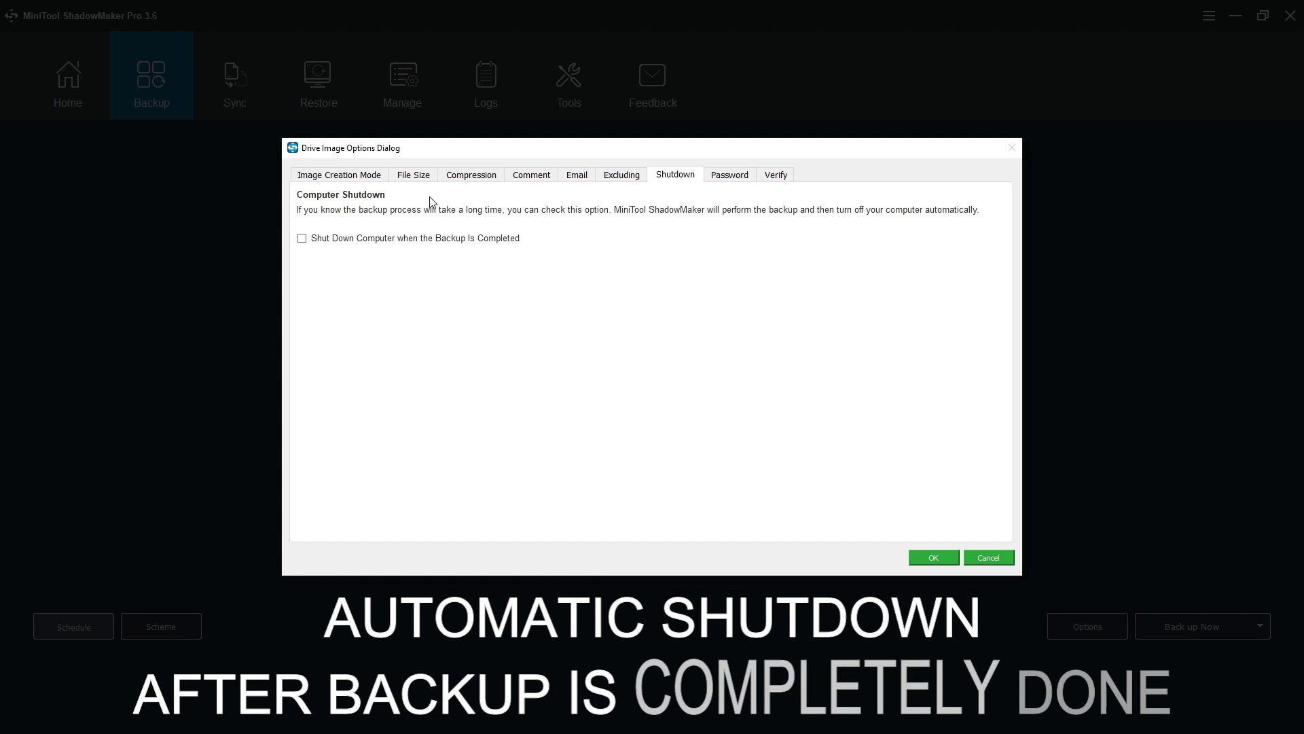
left_click(730, 182)
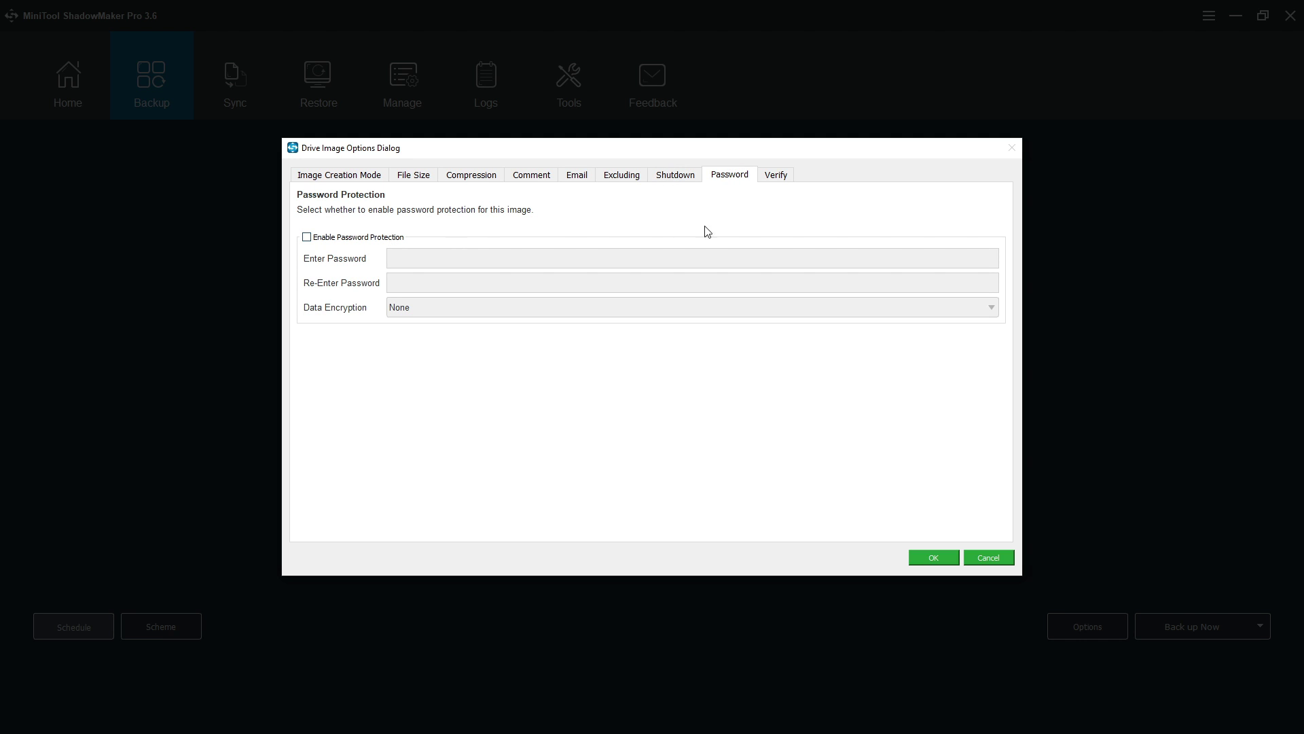
left_click(797, 176)
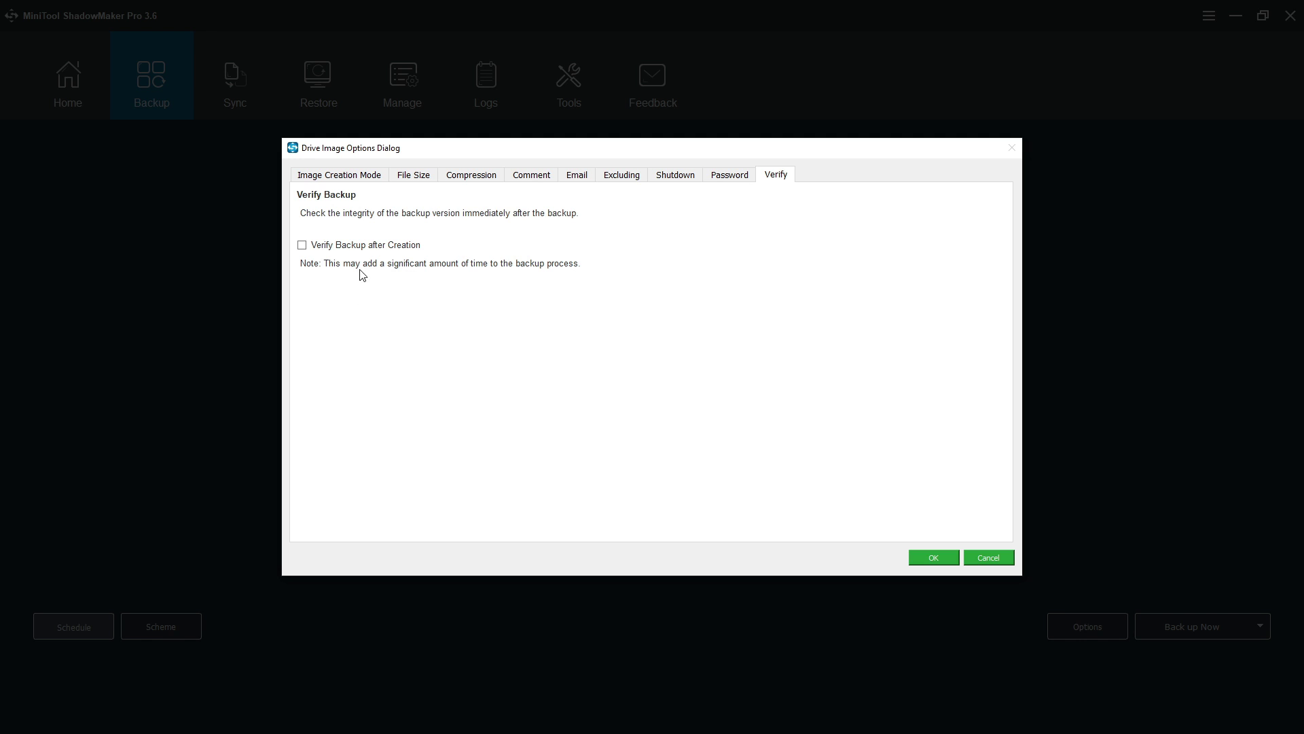
left_click(989, 558)
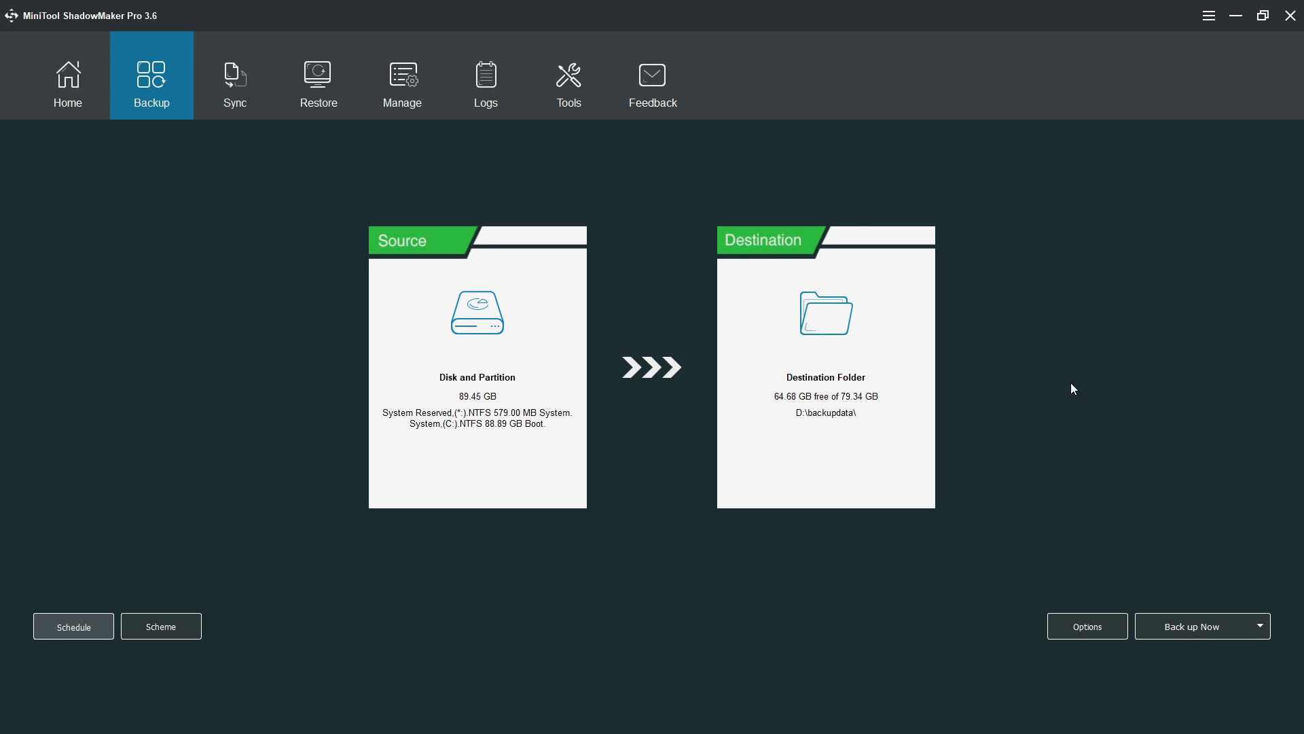
Step: Examine the disk and partition choices for the backup source, try including the gamedisk (D:) partition, and cancel the selection
left_click(440, 379)
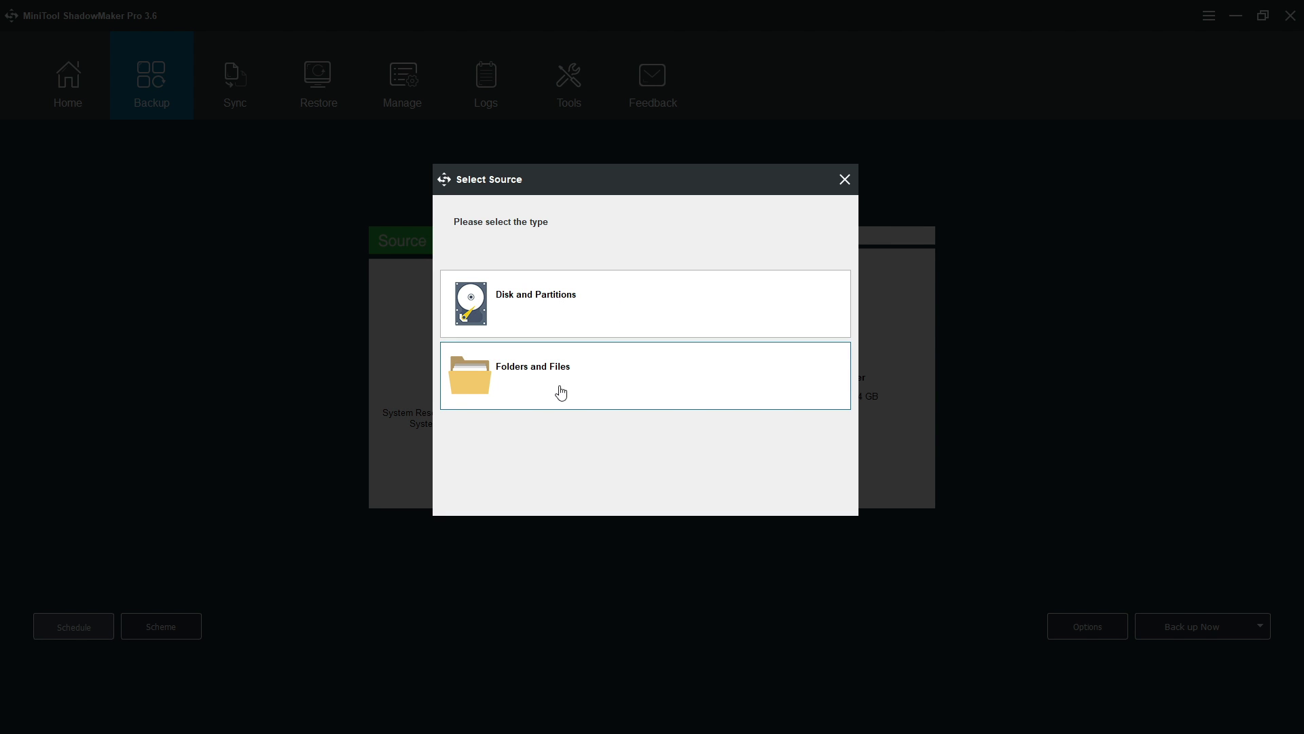
left_click(557, 324)
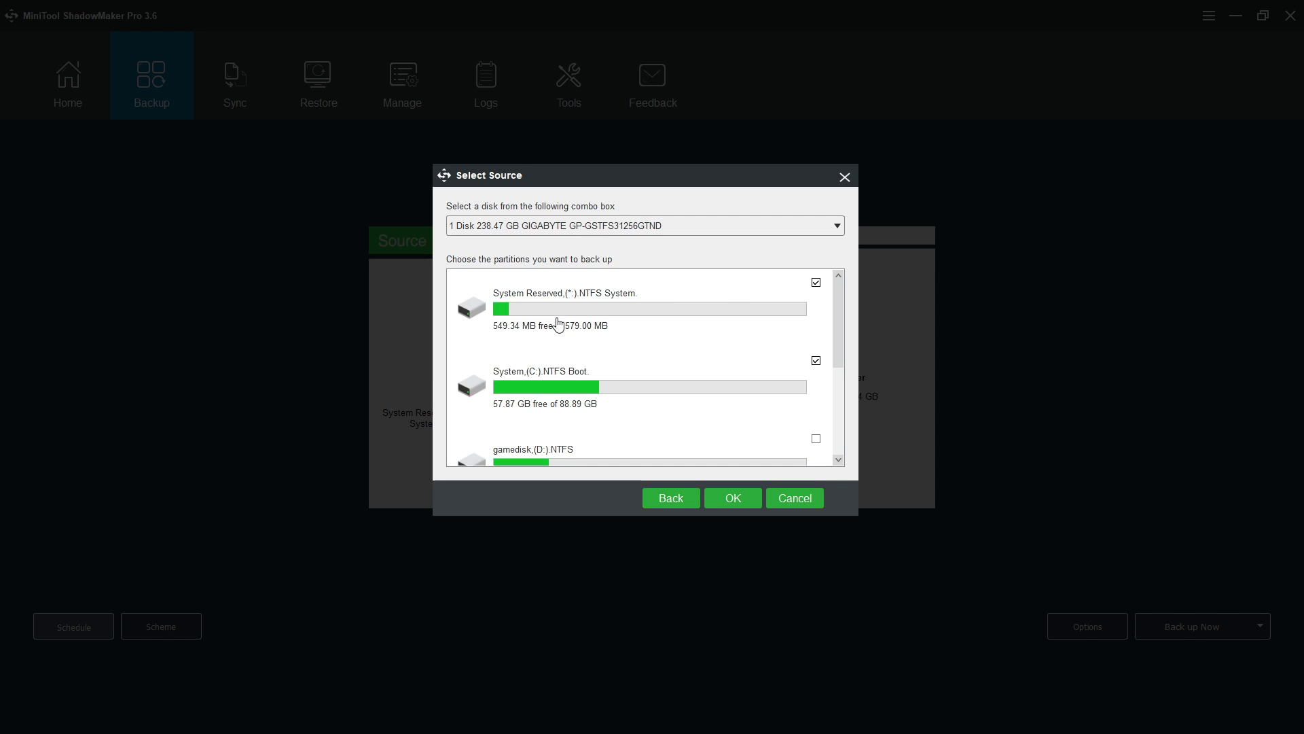
left_click(837, 227)
left_click(838, 228)
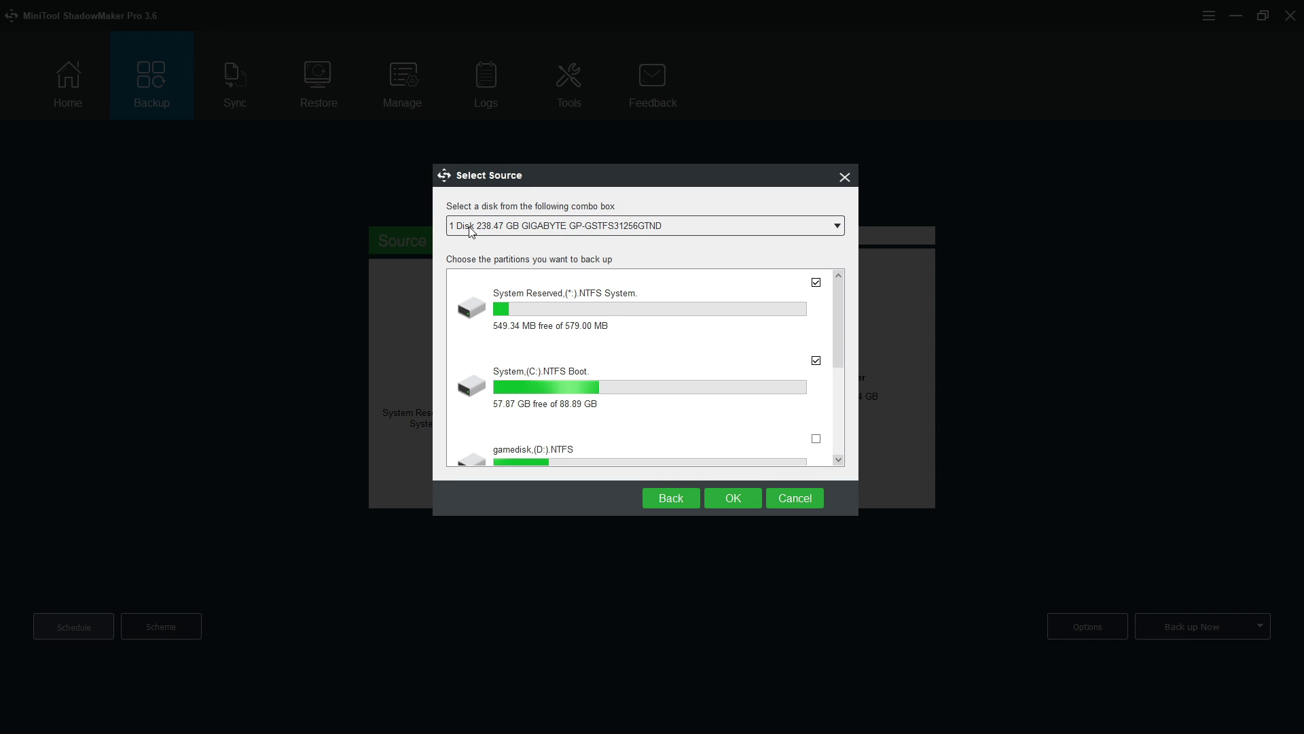
left_click_drag(837, 337, 830, 312)
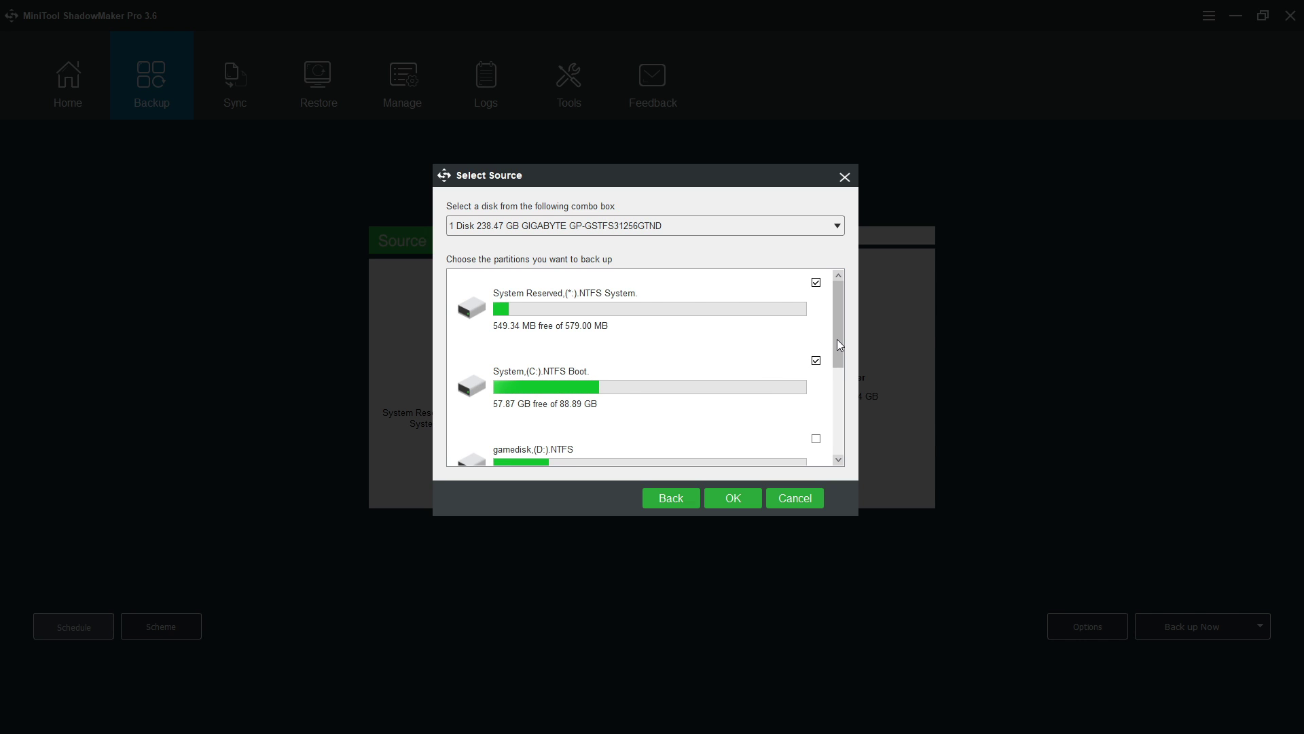
scroll(837, 340, "down", 2)
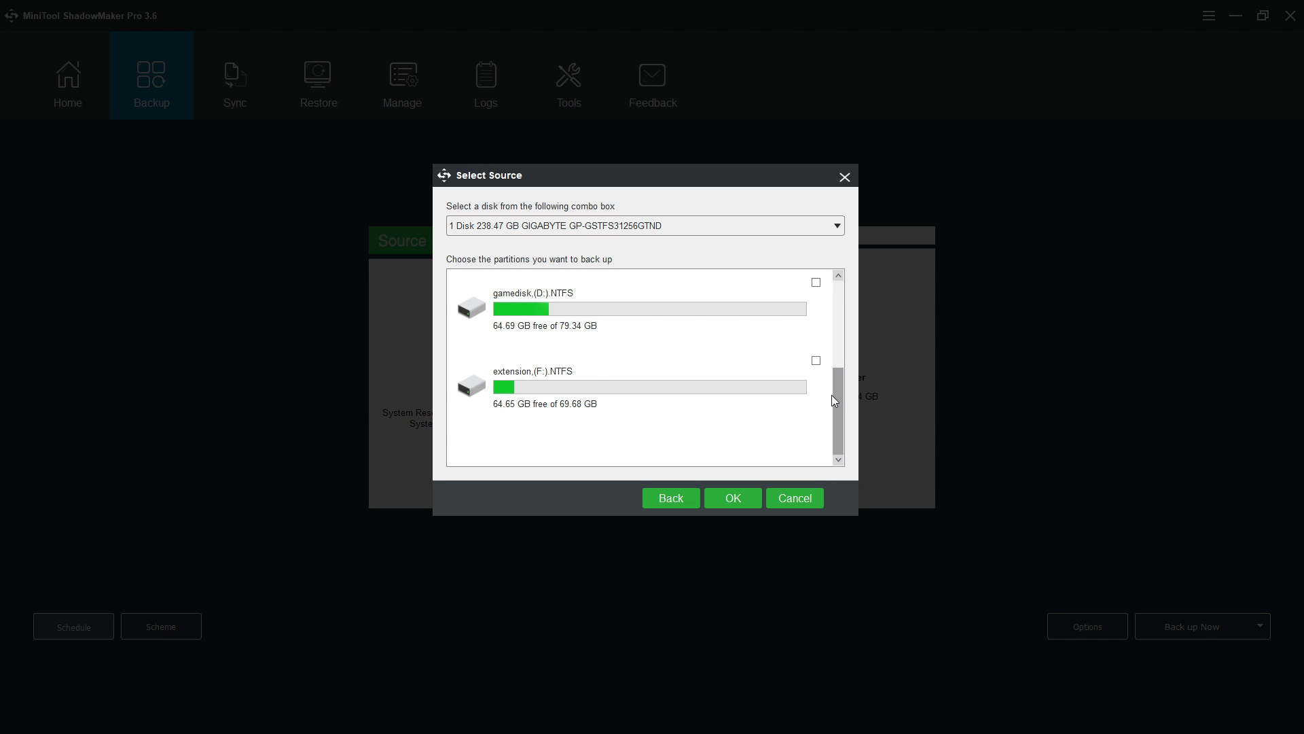
left_click(816, 283)
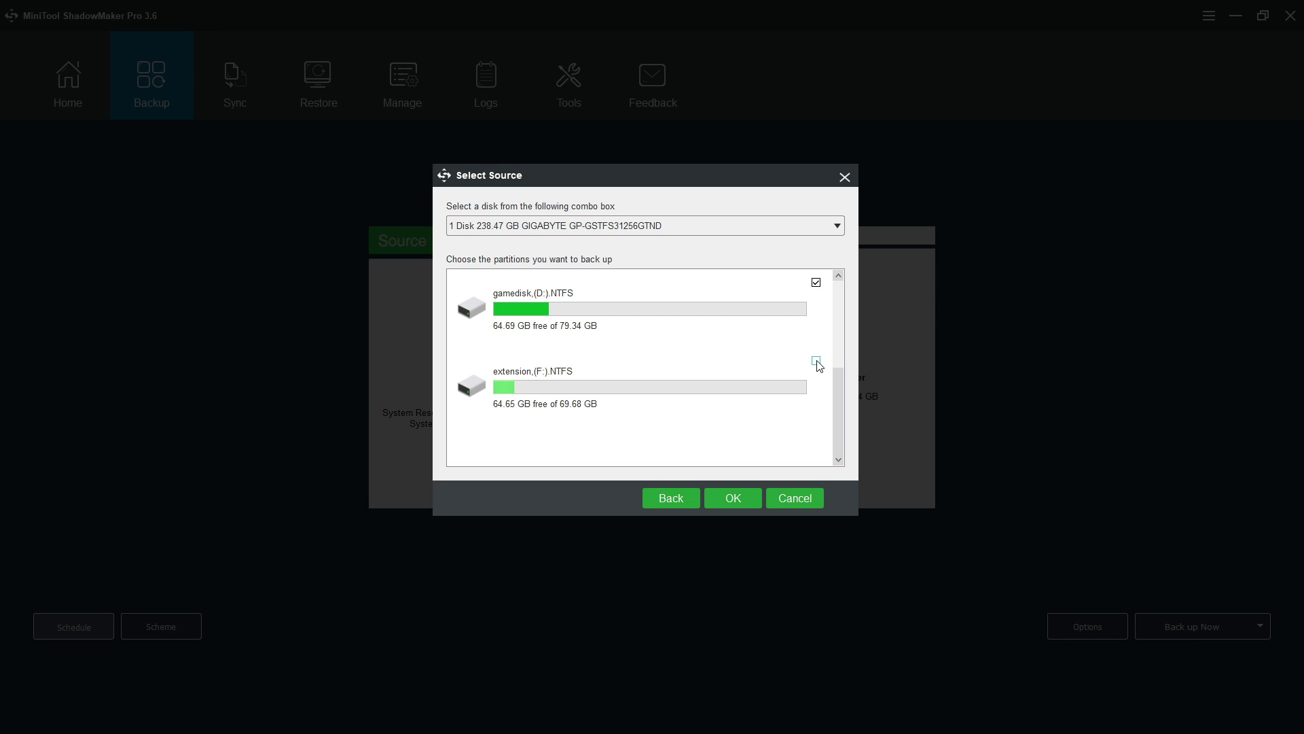
left_click(789, 498)
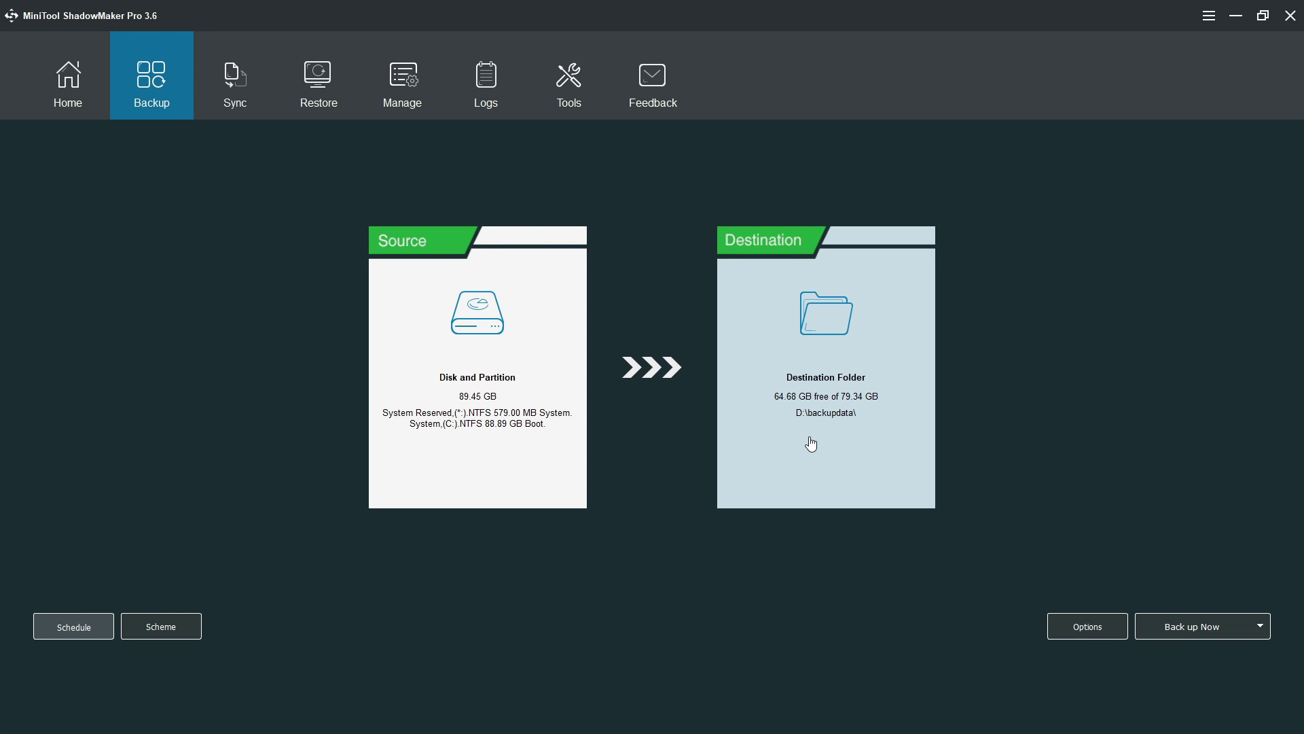
Step: Examine the available backup destinations, including the computer's drives and shared locations, and cancel without changing the path
left_click(806, 405)
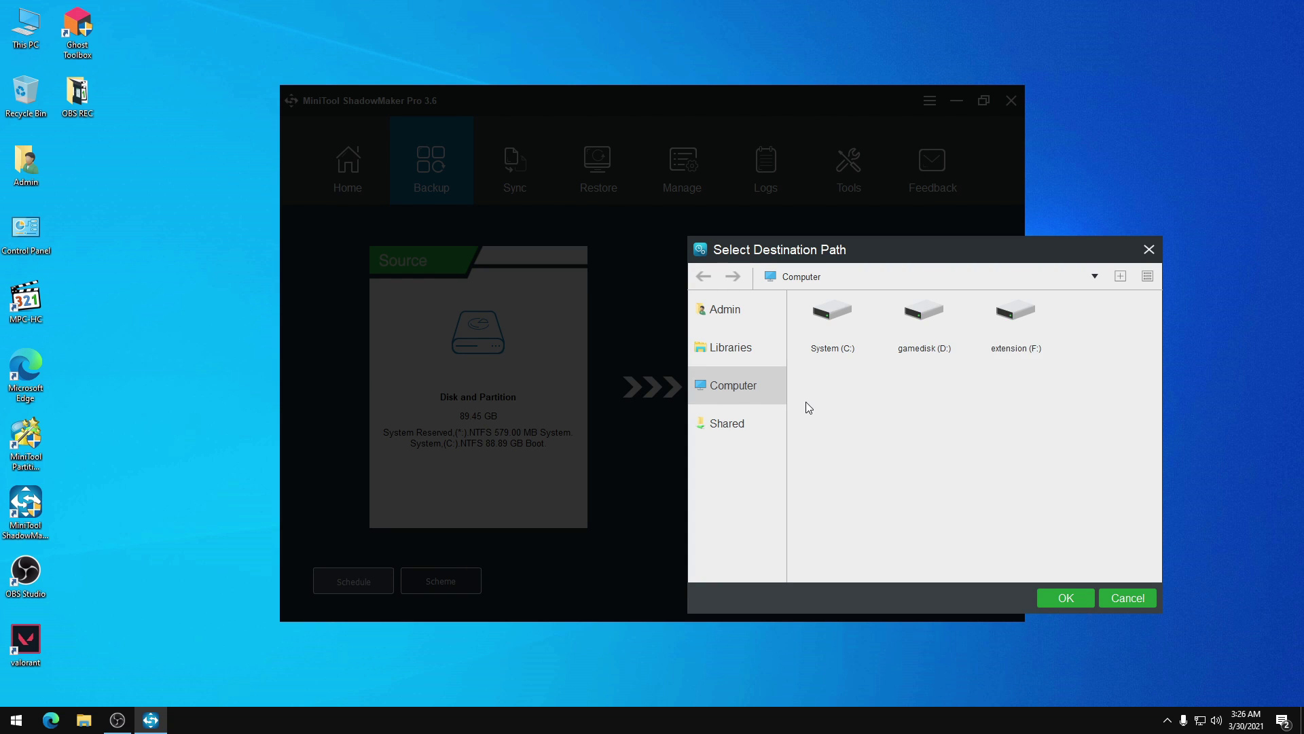
left_click_drag(776, 252, 731, 250)
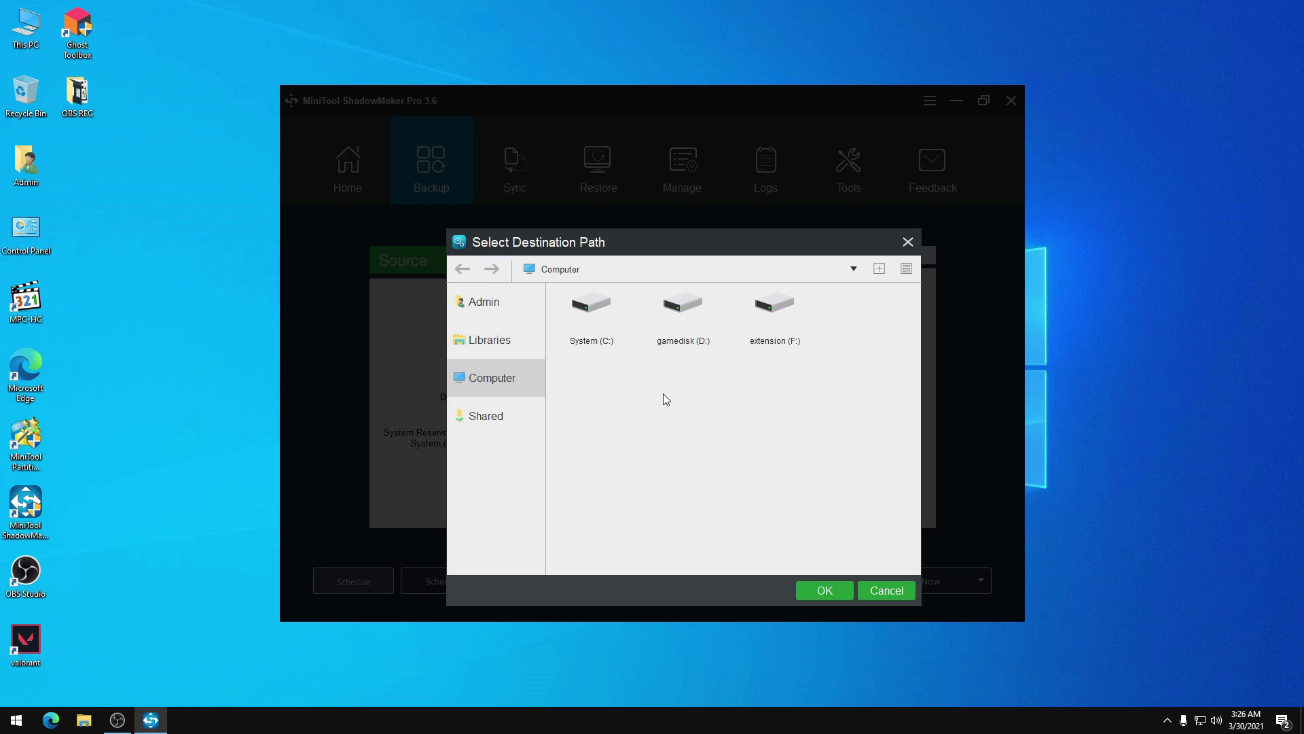
left_click(487, 418)
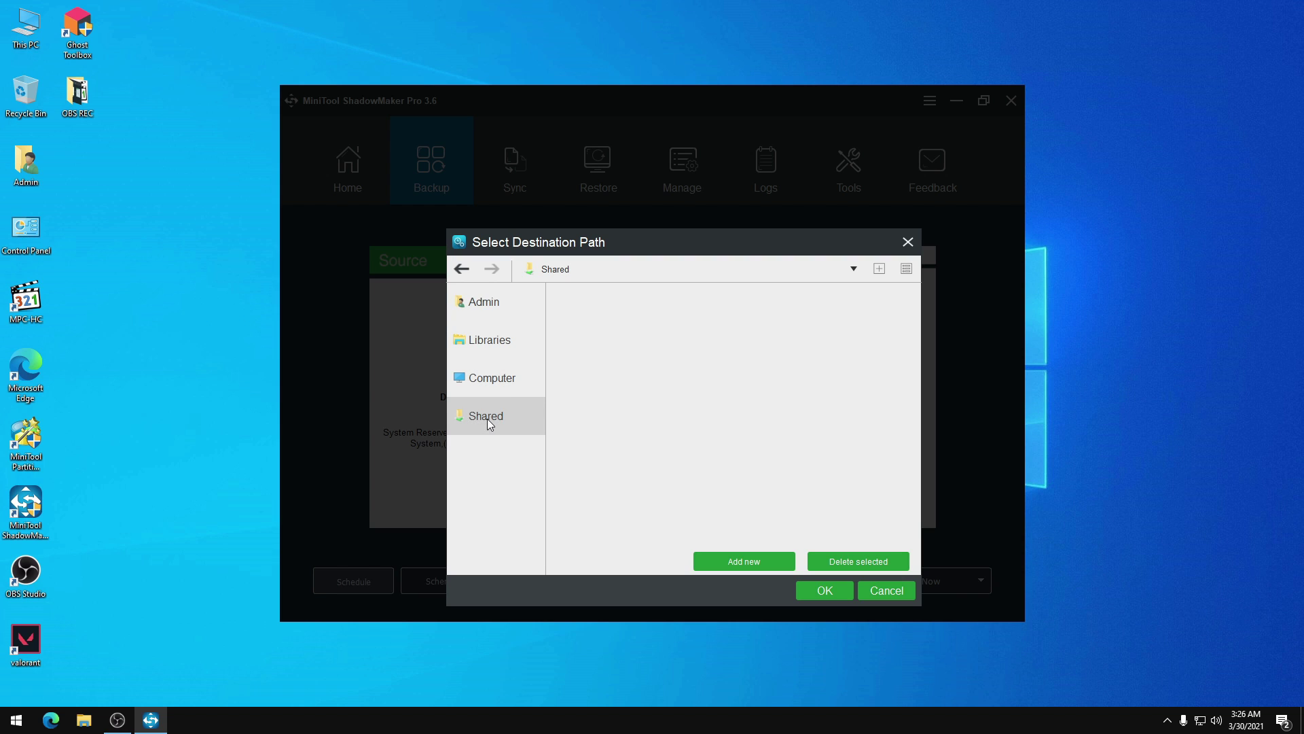
left_click_drag(713, 247, 615, 212)
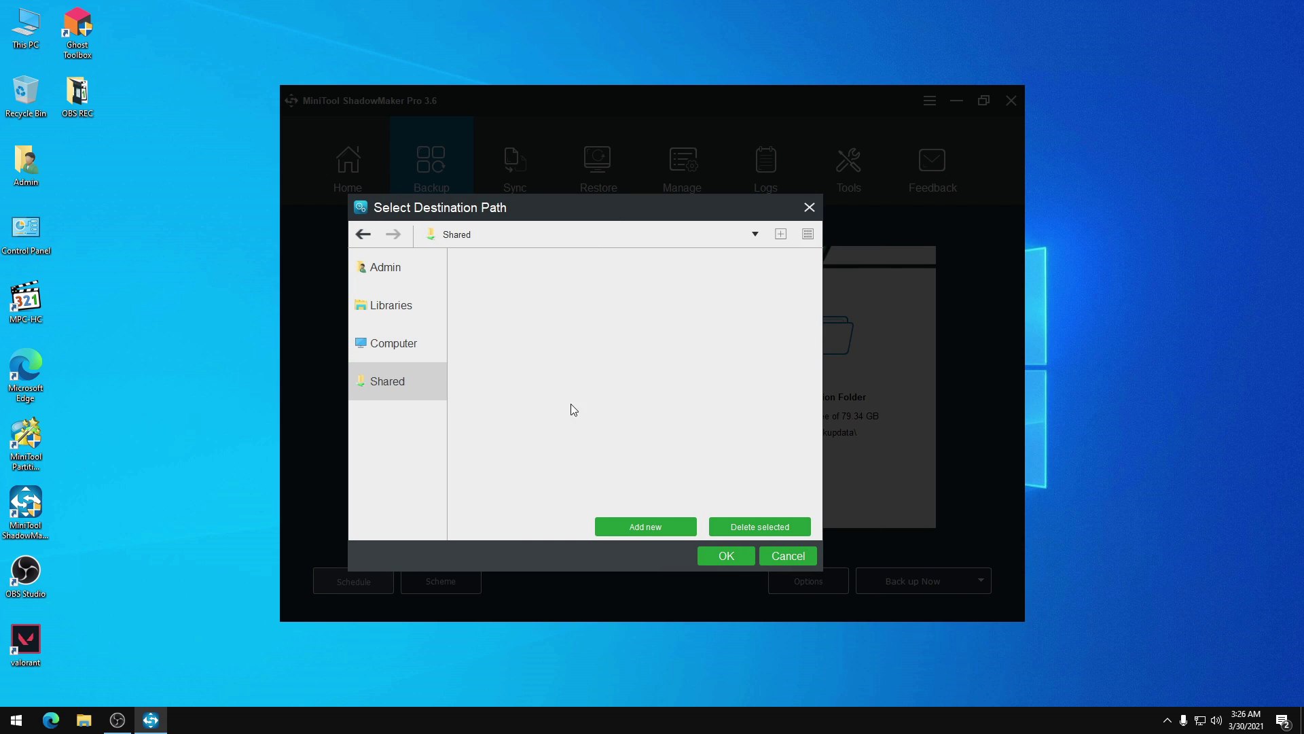
left_click(781, 558)
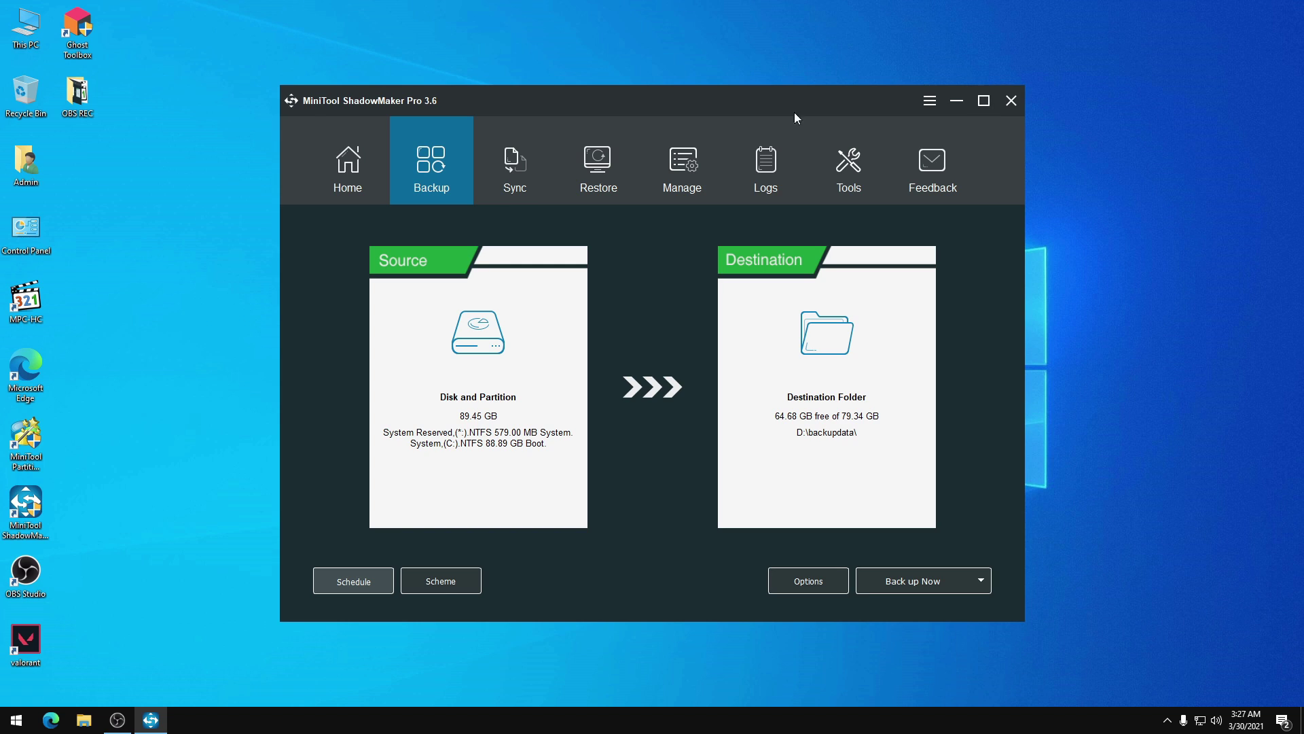
Step: Maximize the program window again and open the file and folder Sync page
left_click(983, 101)
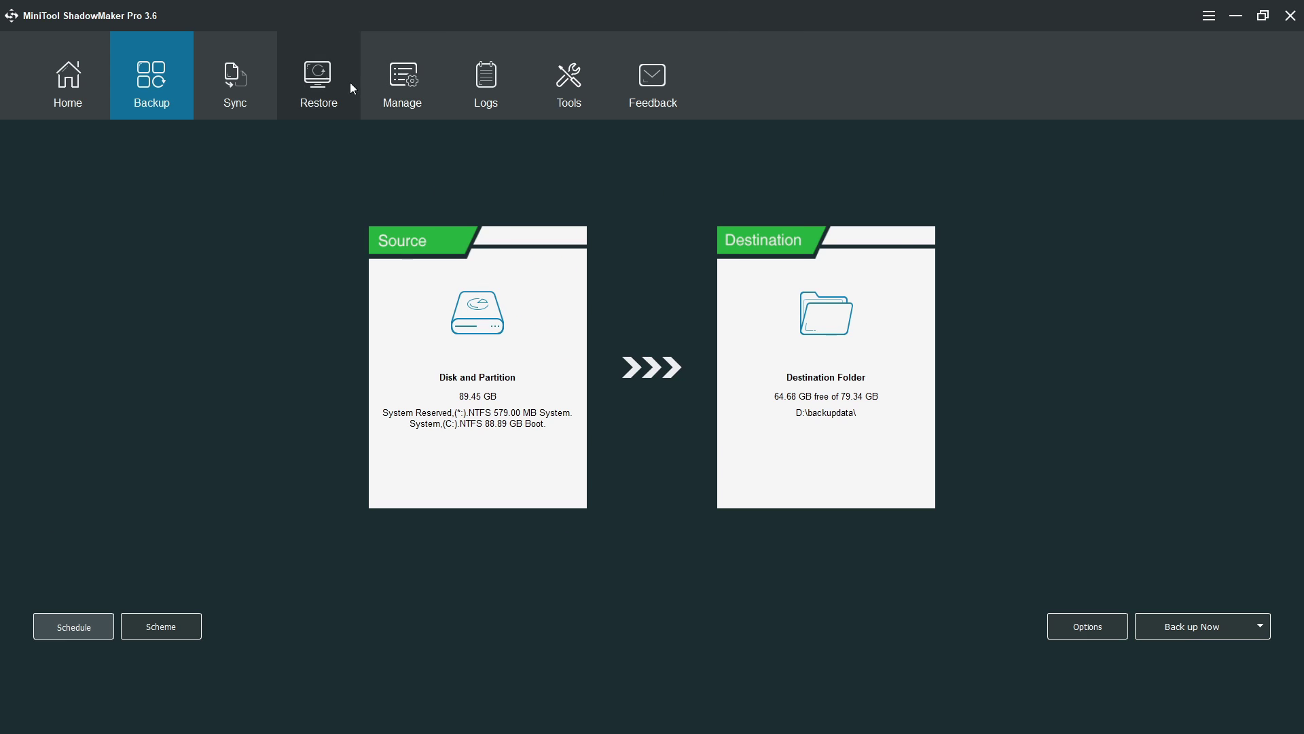
left_click(225, 92)
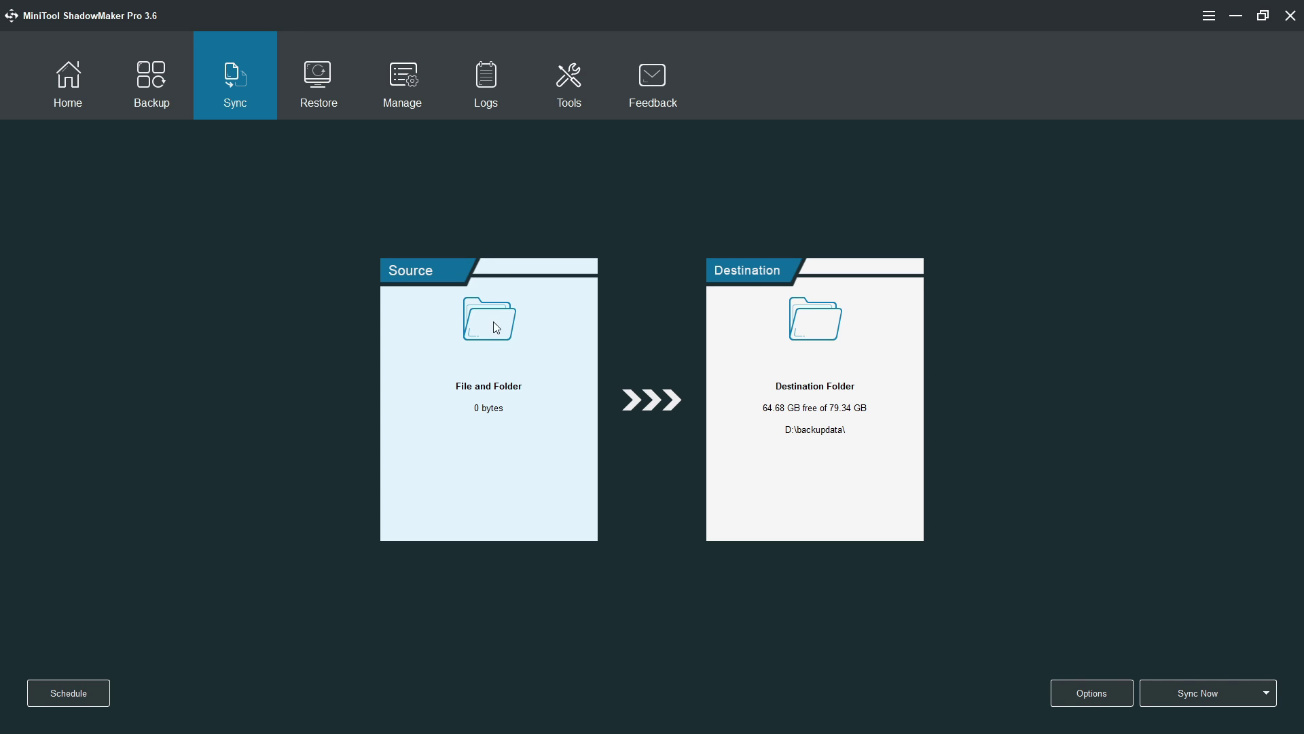
Step: Minimize the backup program and create a folder named "from desktop backup" on the extension (F:) drive
left_click(1237, 16)
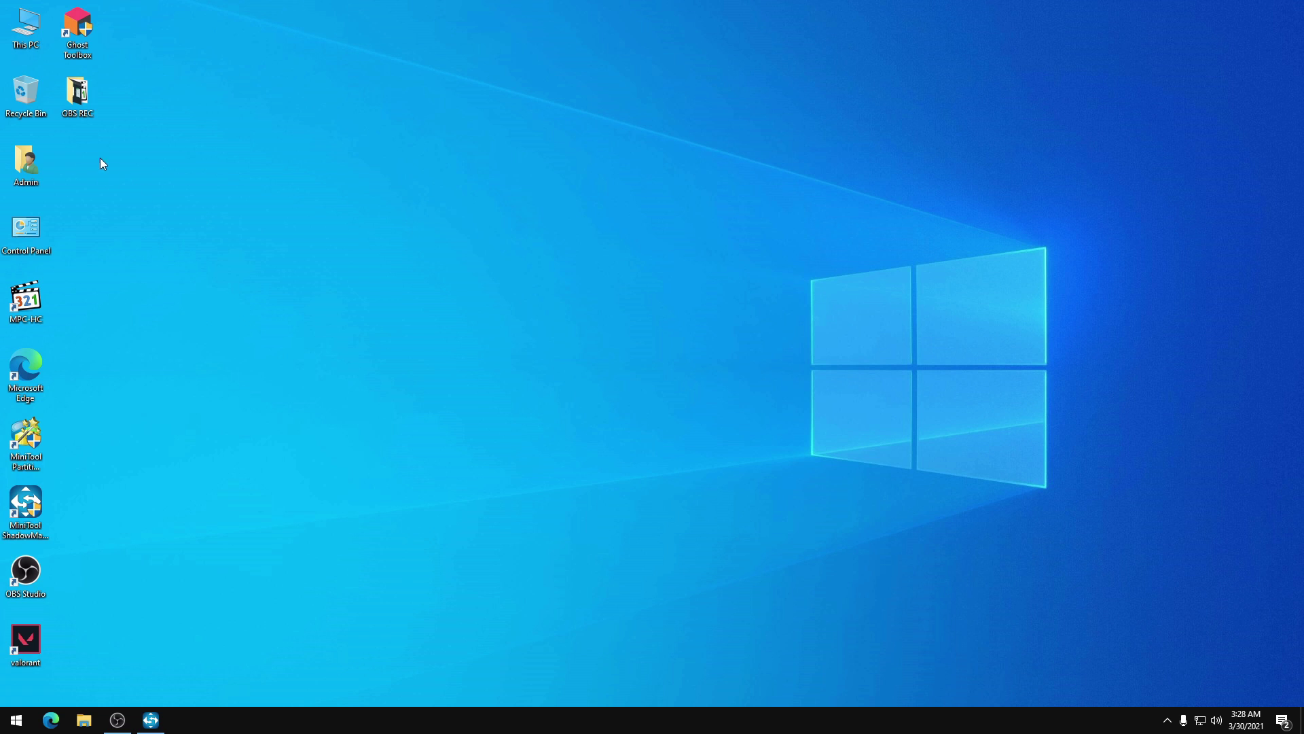
left_click(75, 100)
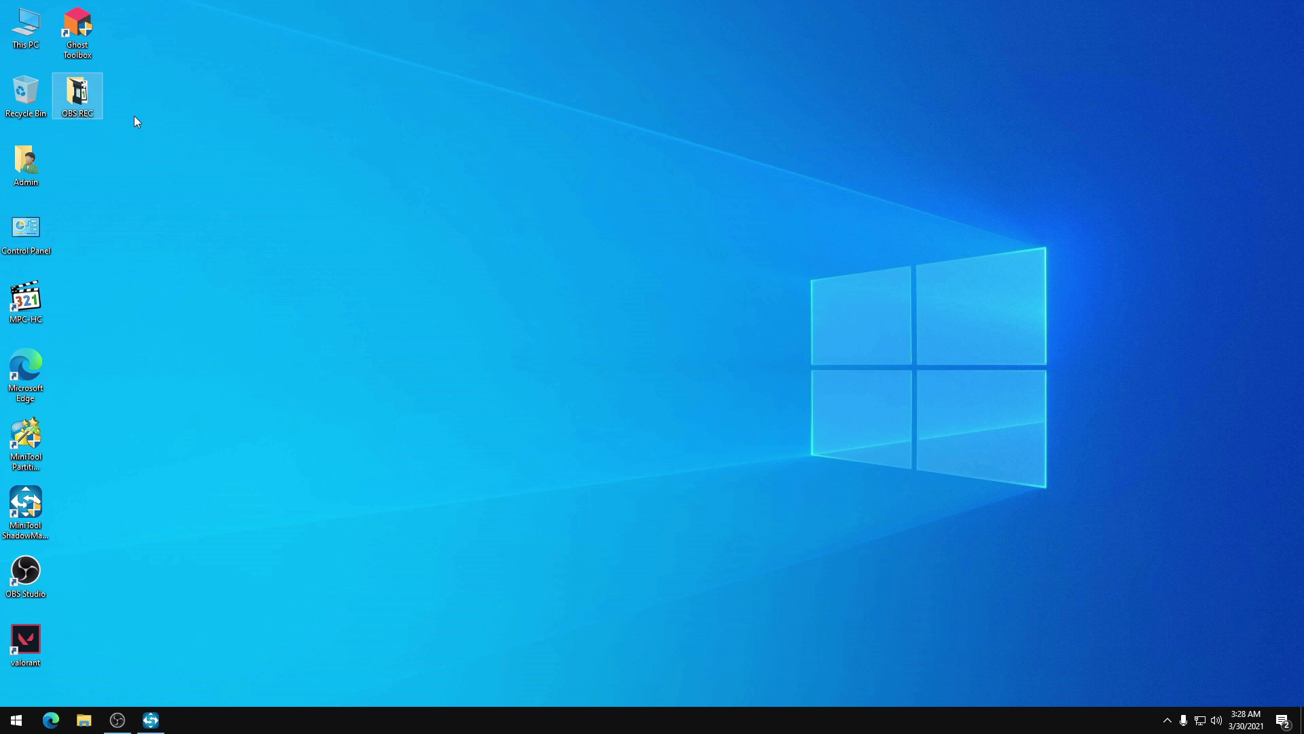
double_click(29, 39)
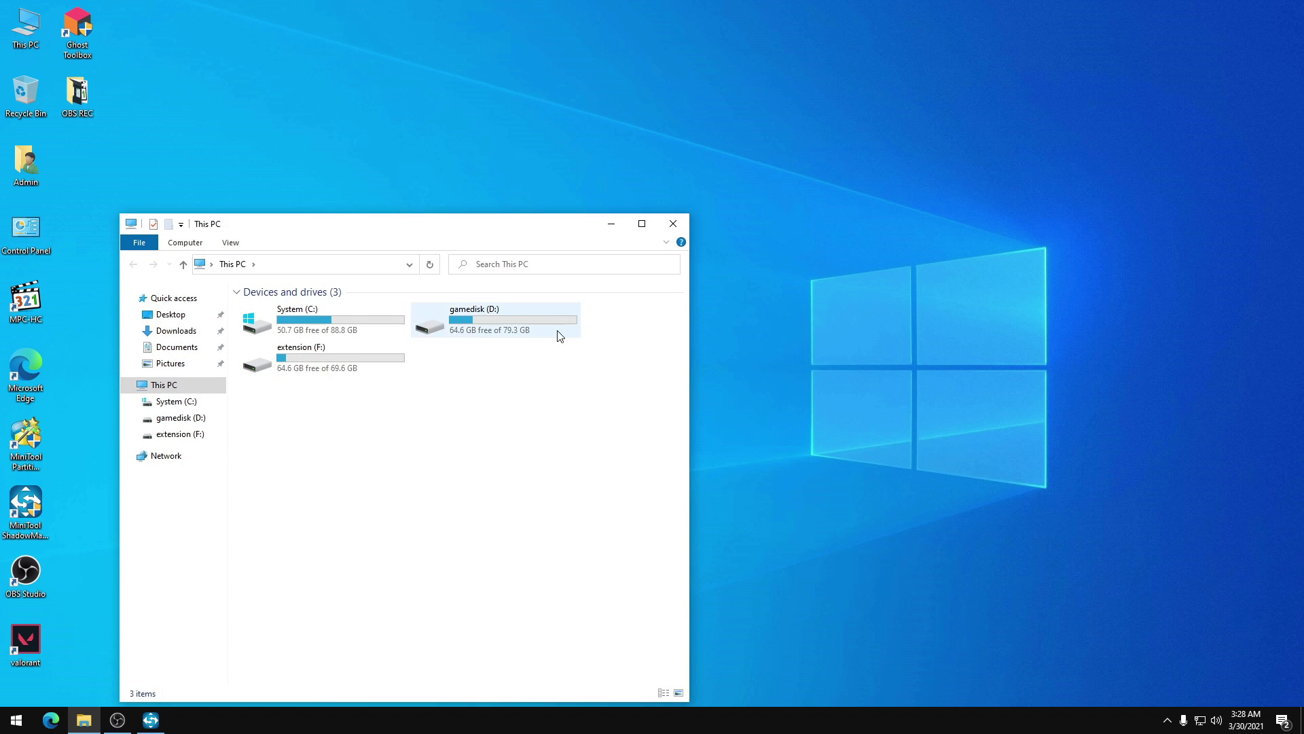
left_click(377, 370)
double_click(392, 372)
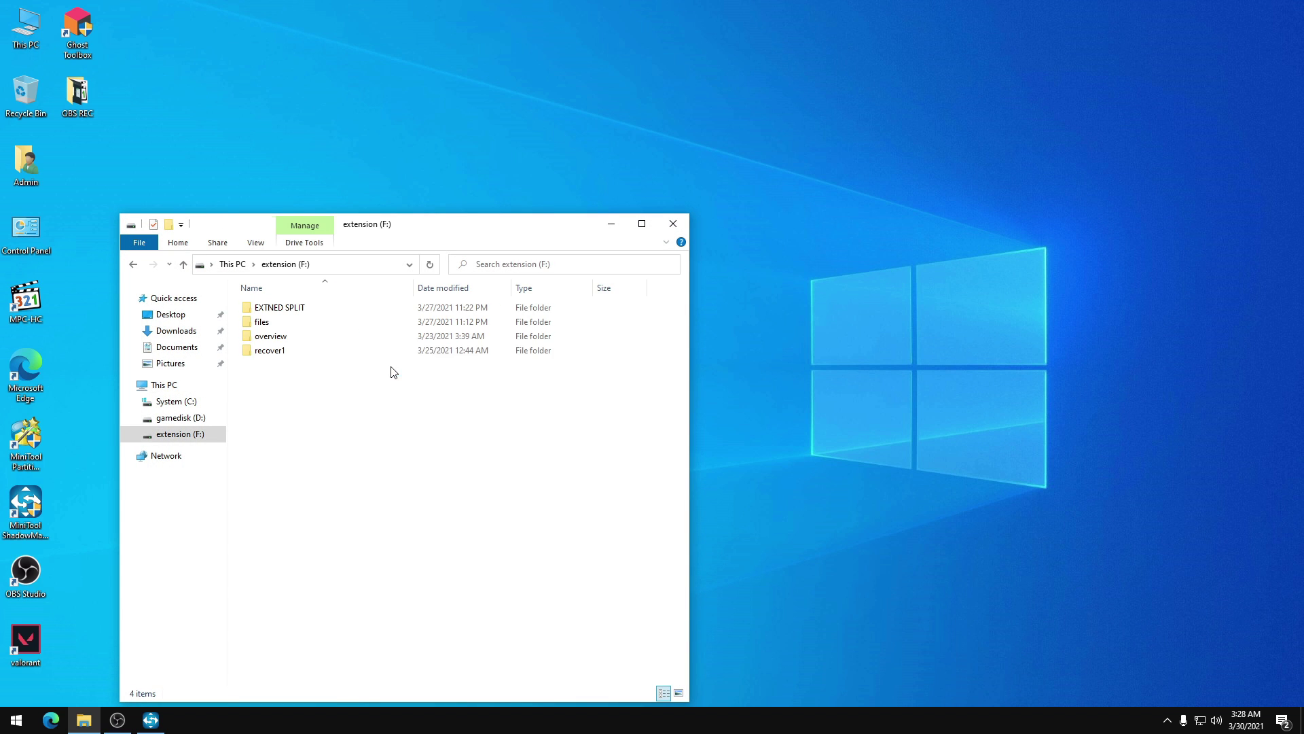
left_click(168, 225)
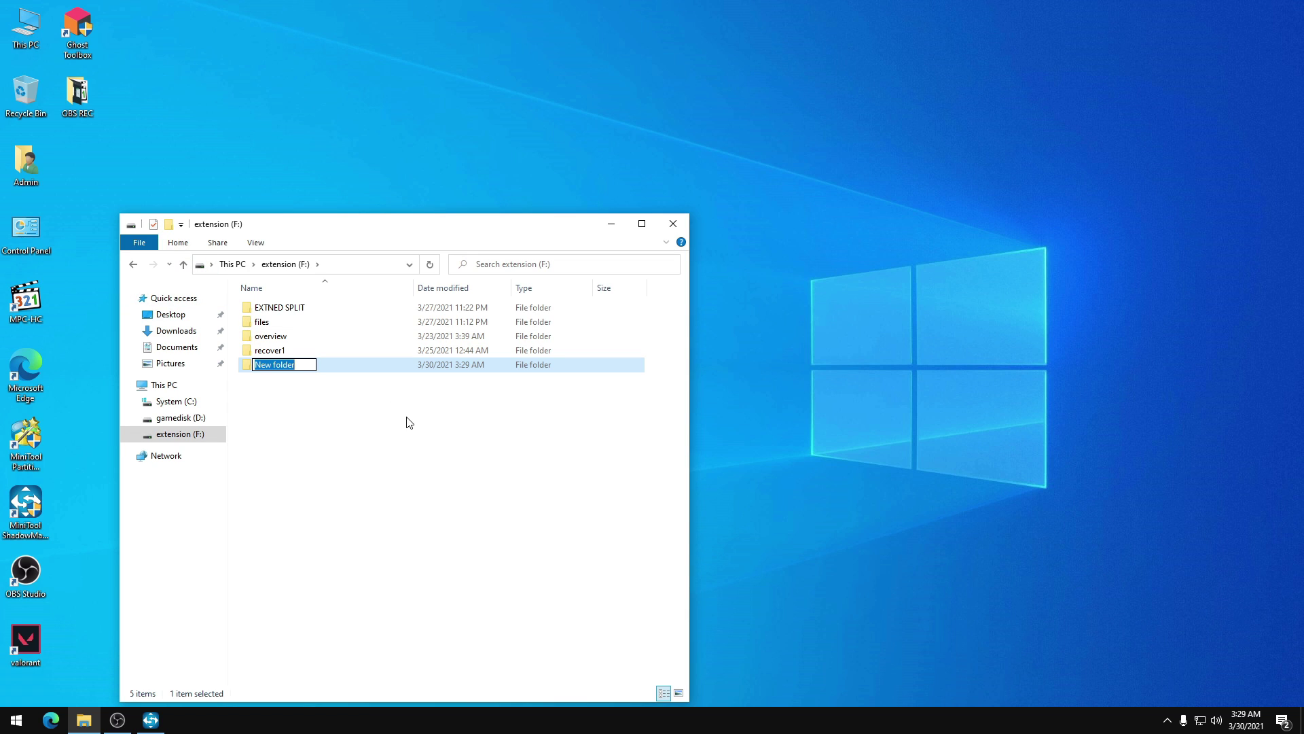
type("from deskttop backup")
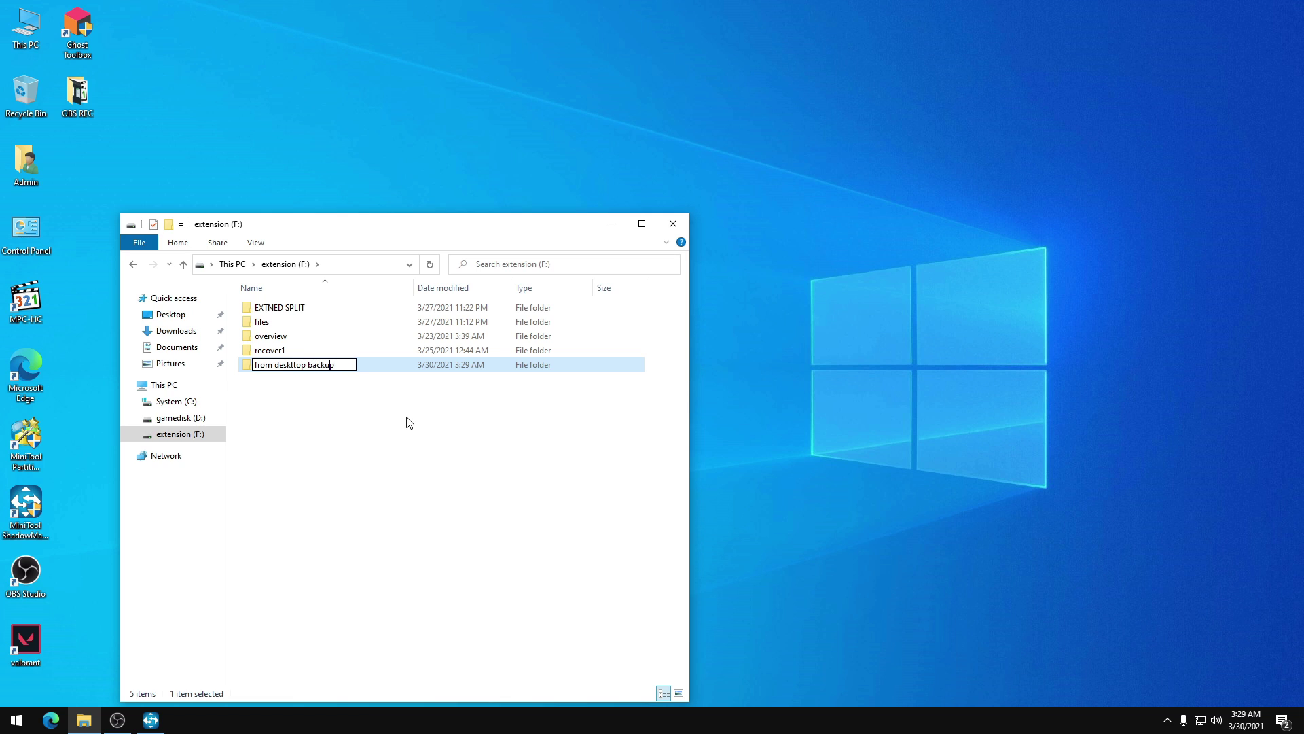
key("BackSpace")
key("Return")
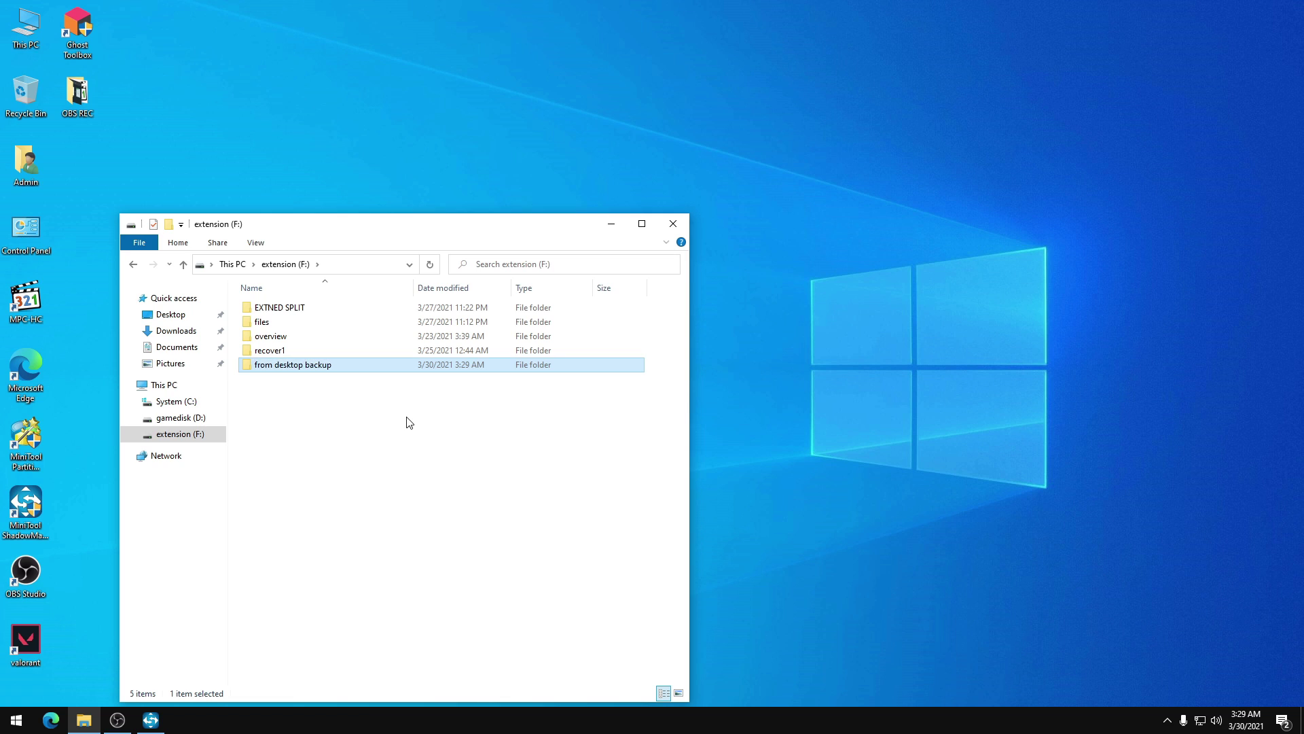
Step: View the inside of the "from desktop backup" folder, close File Explorer, and switch back to MiniTool ShadowMaker
left_click_drag(383, 222, 709, 114)
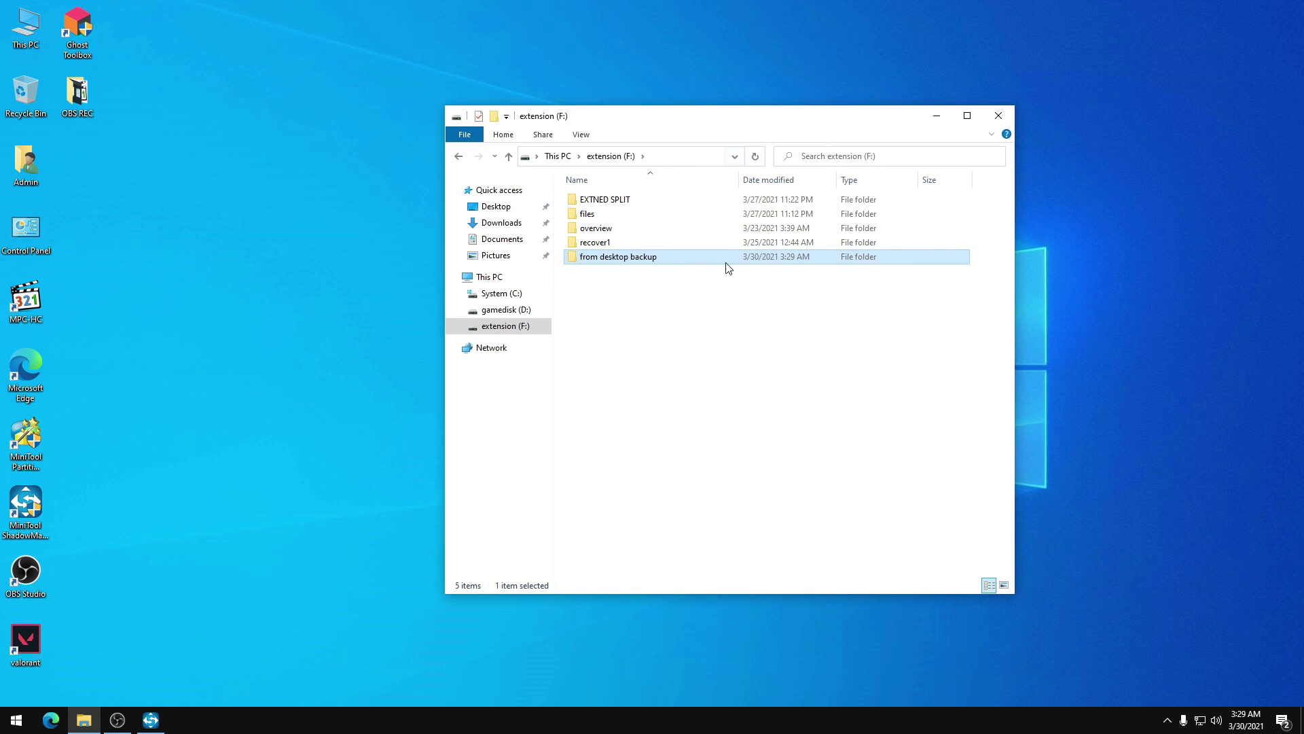
double_click(661, 263)
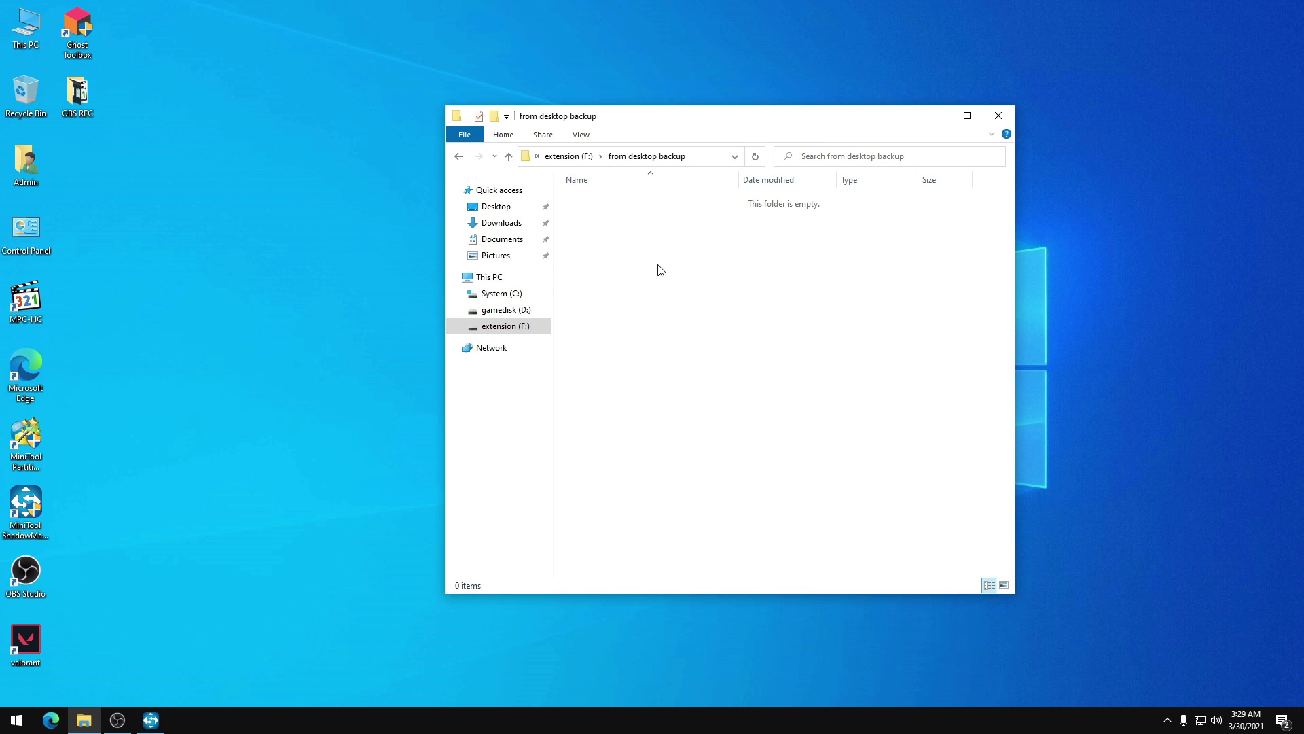
left_click(82, 104)
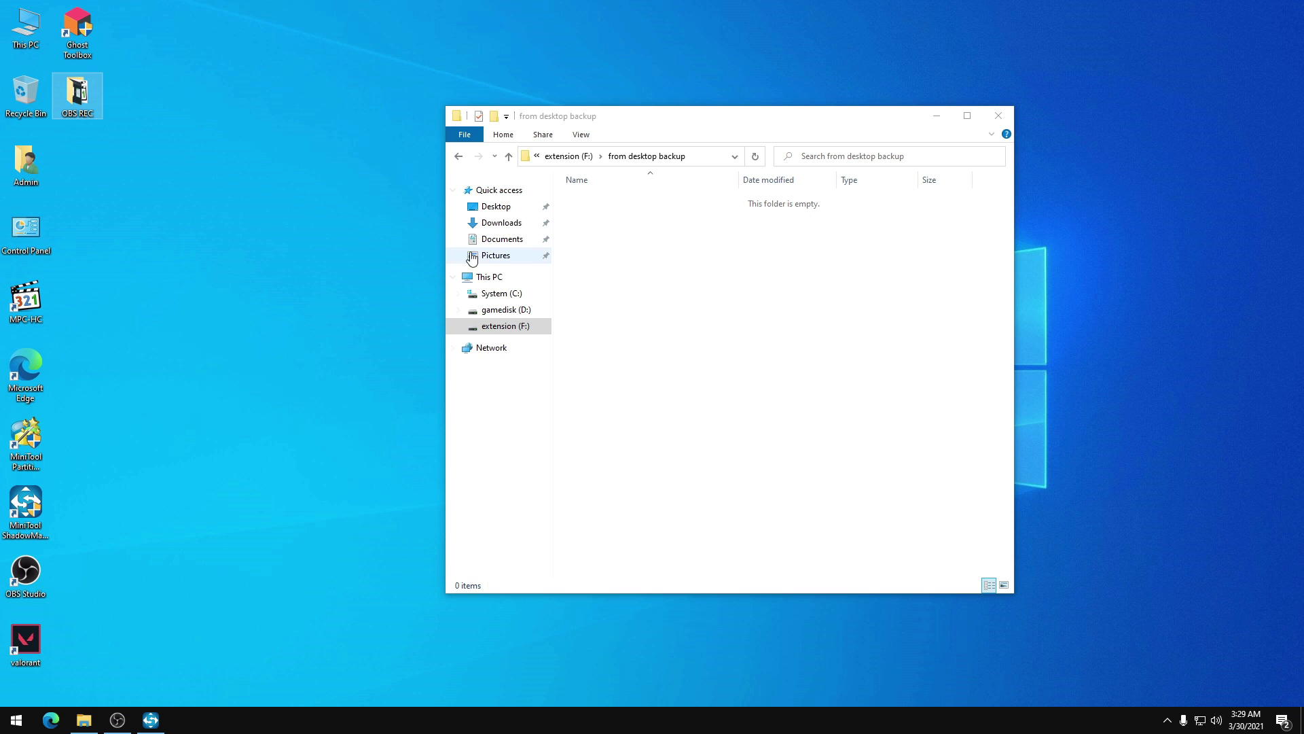
left_click(968, 115)
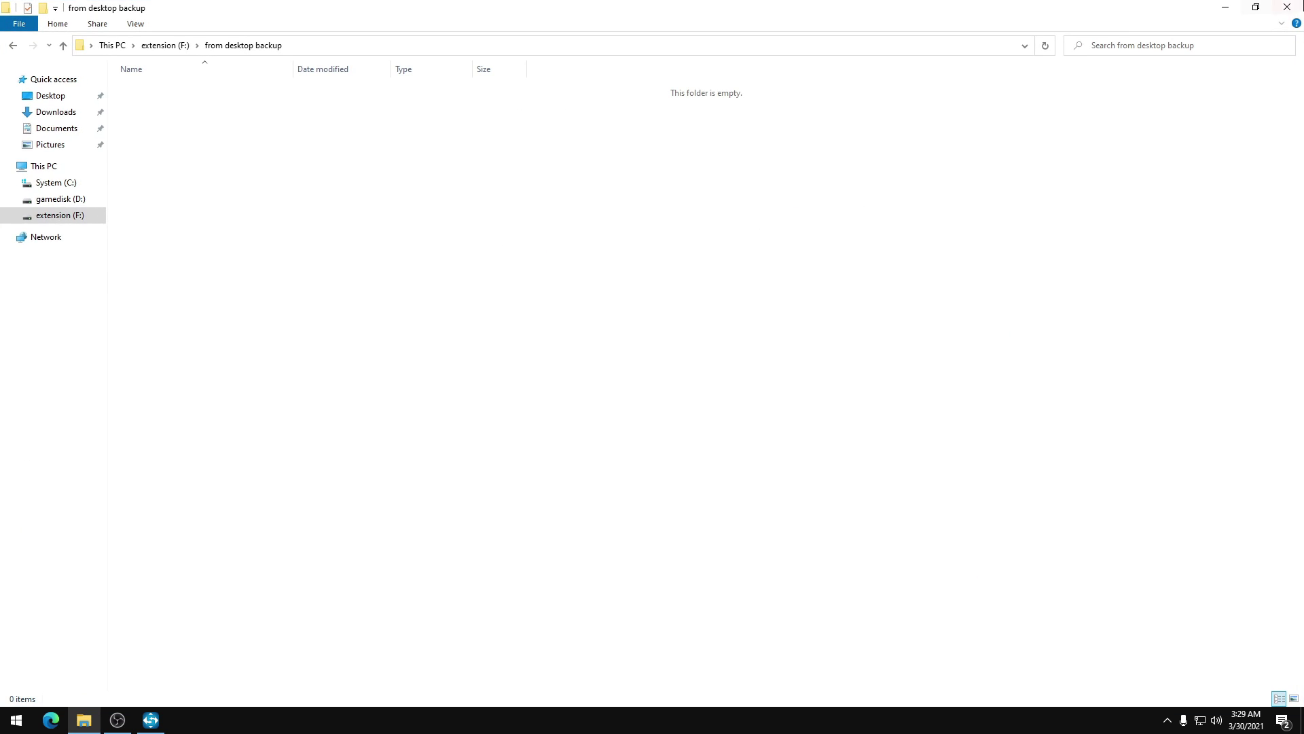
left_click(1288, 8)
left_click(150, 719)
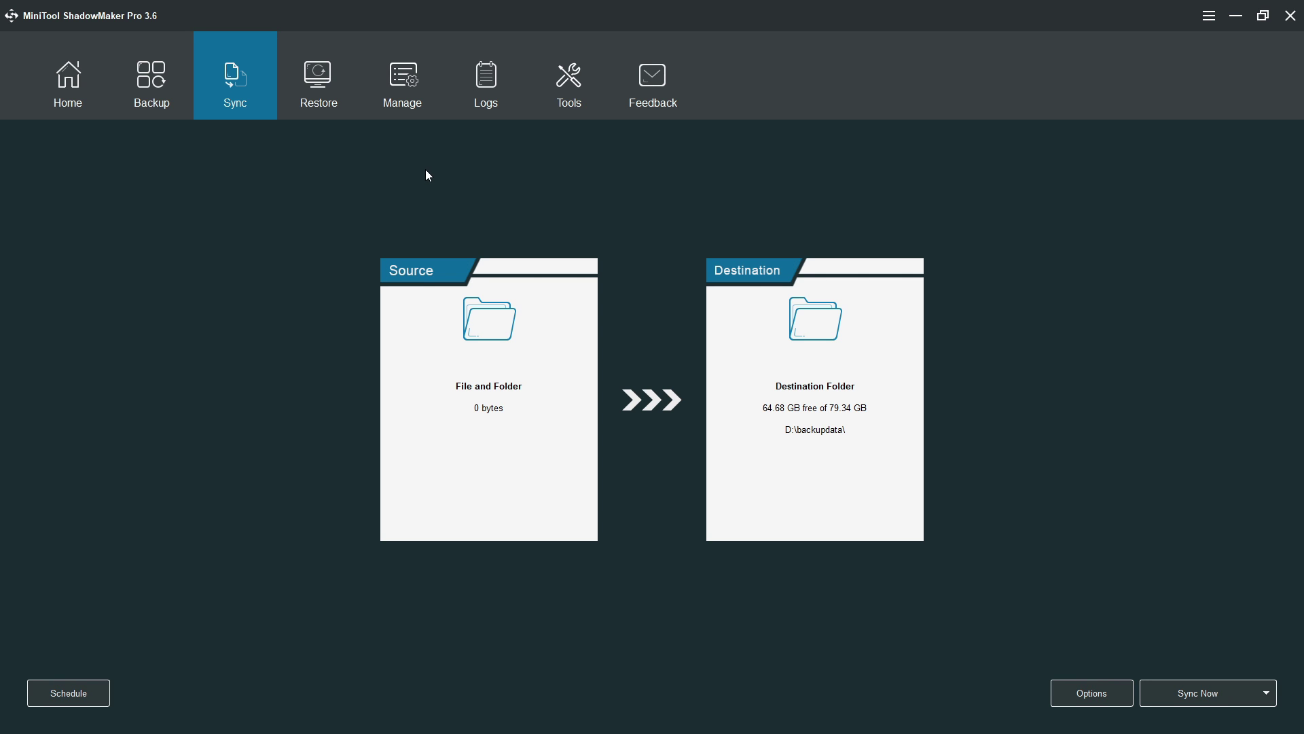
Step: Examine the Sync source choices and the destination locations, cancelling both without selecting anything
left_click(506, 415)
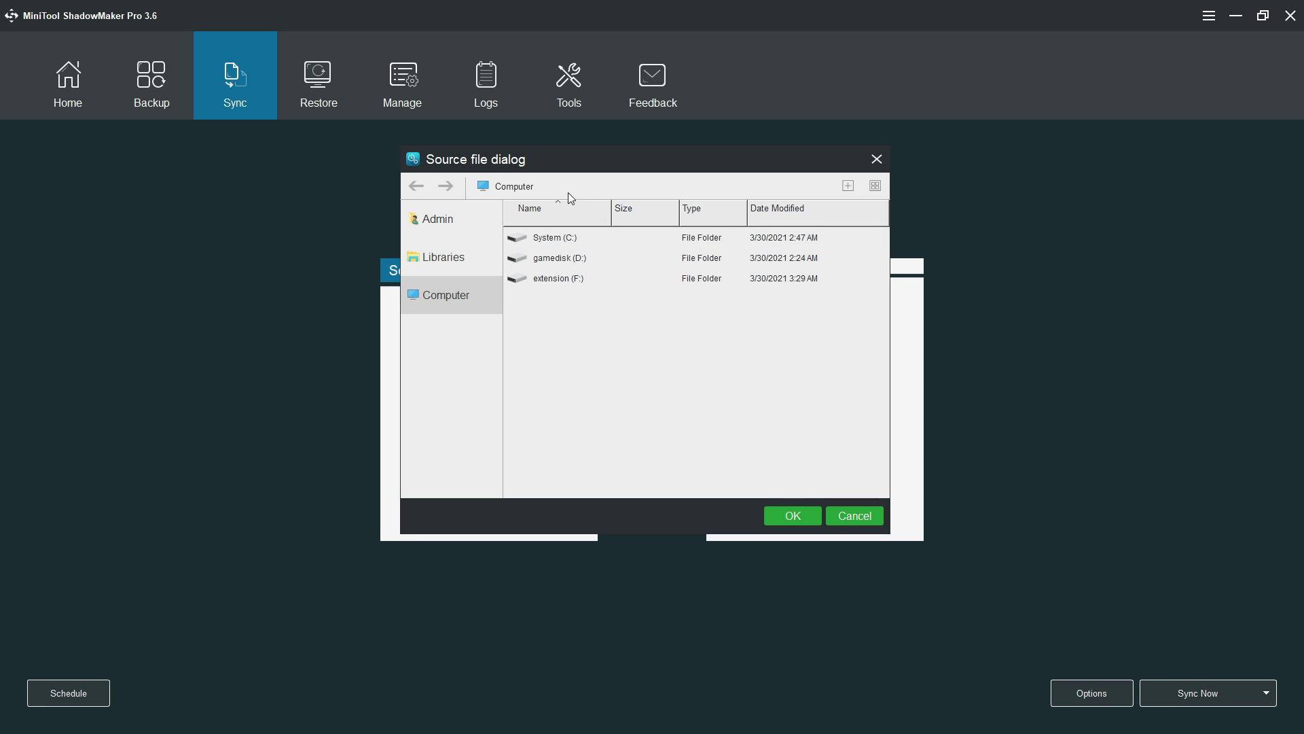
left_click_drag(563, 155, 348, 212)
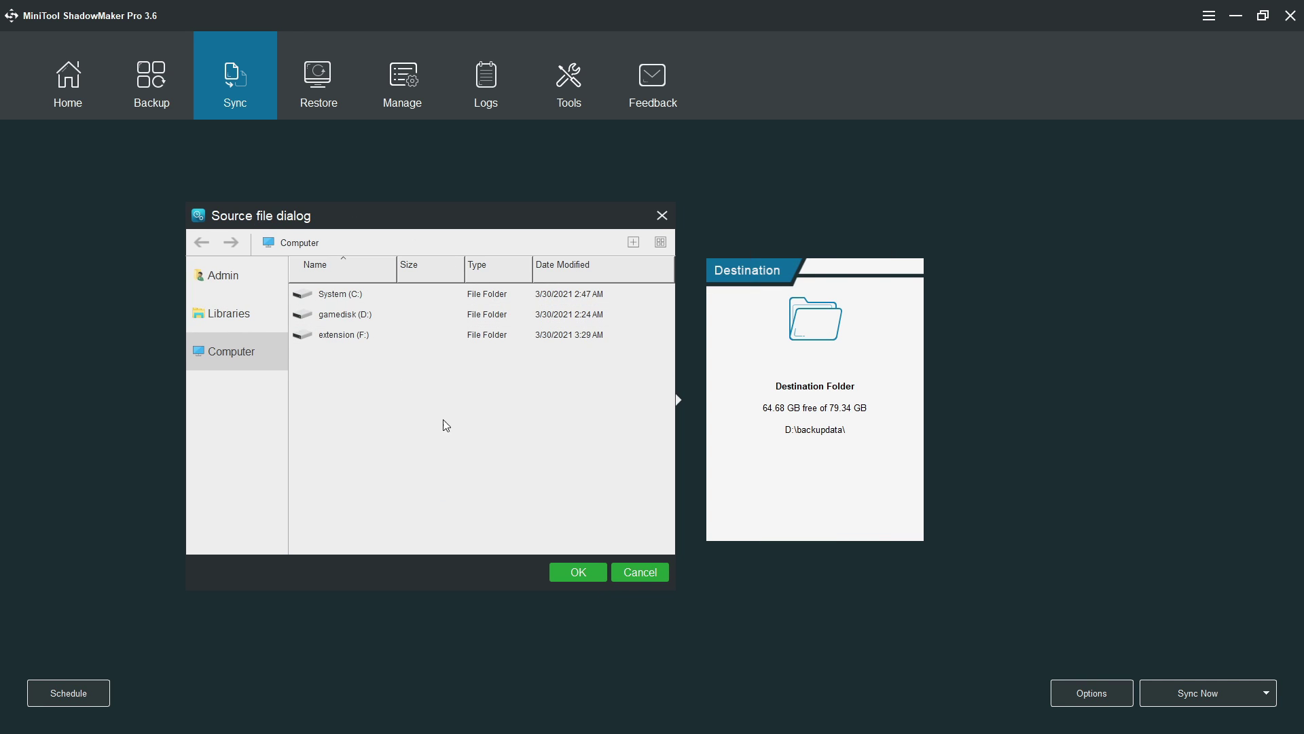
left_click(648, 575)
left_click(716, 353)
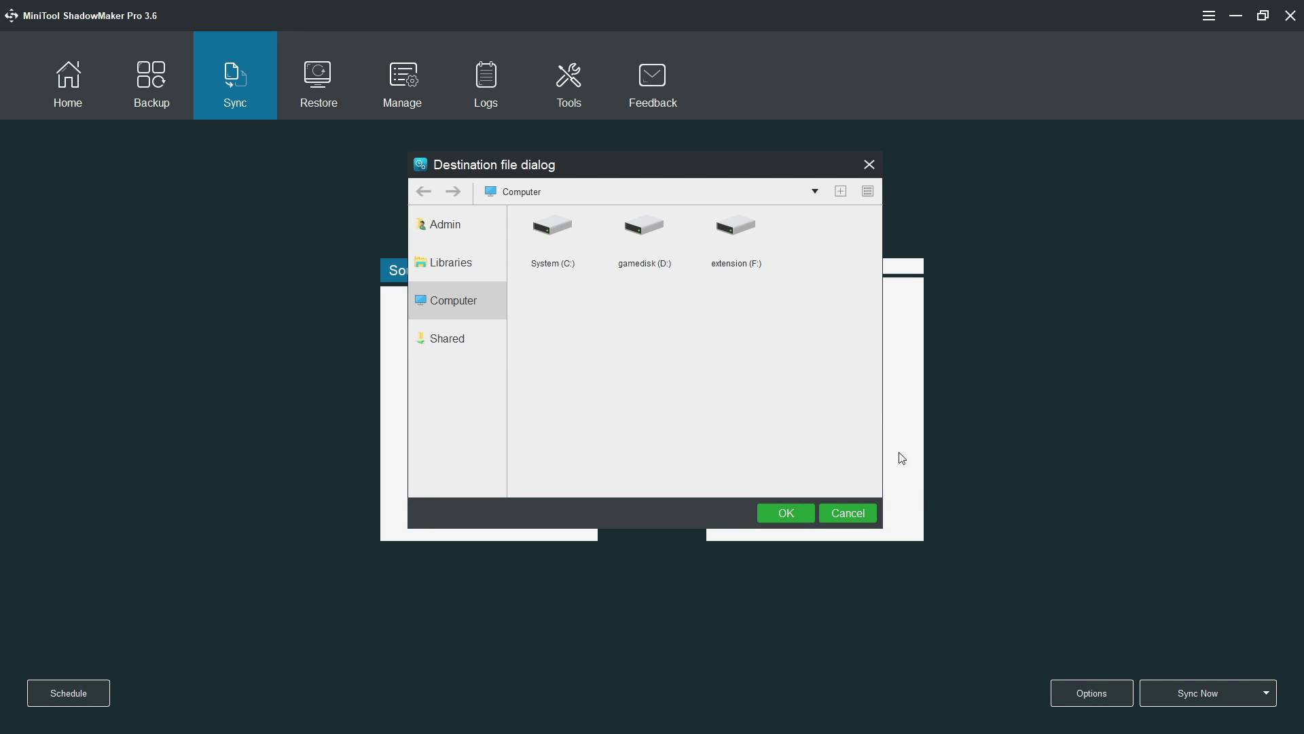
left_click(849, 510)
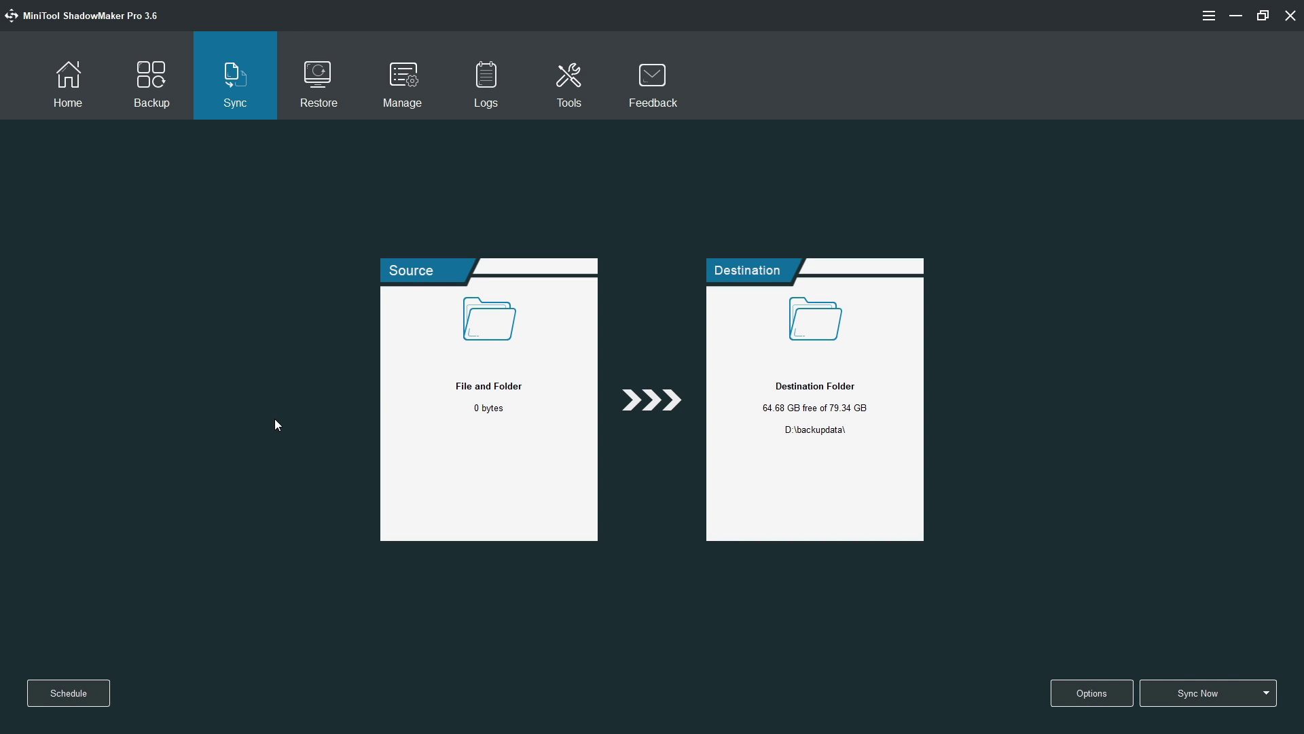
Step: Review the Restore, Manage and Logs pages
left_click(323, 110)
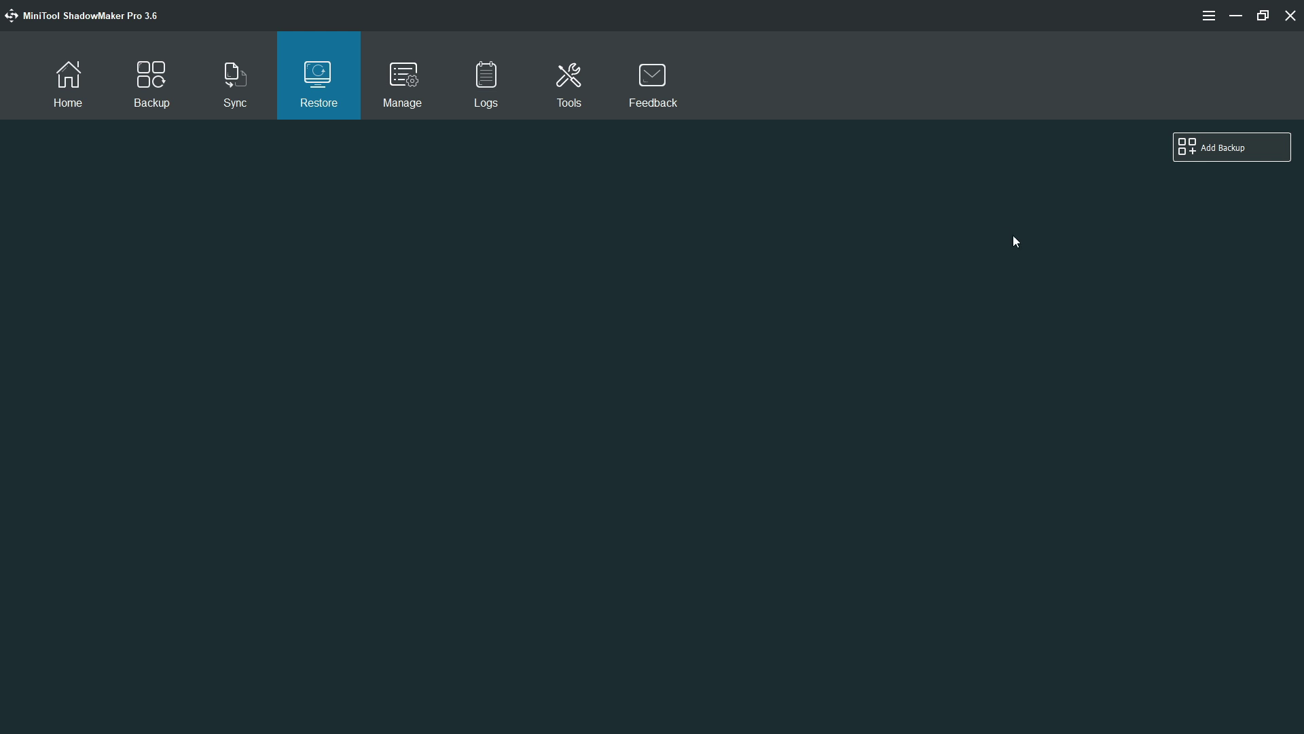
left_click(404, 102)
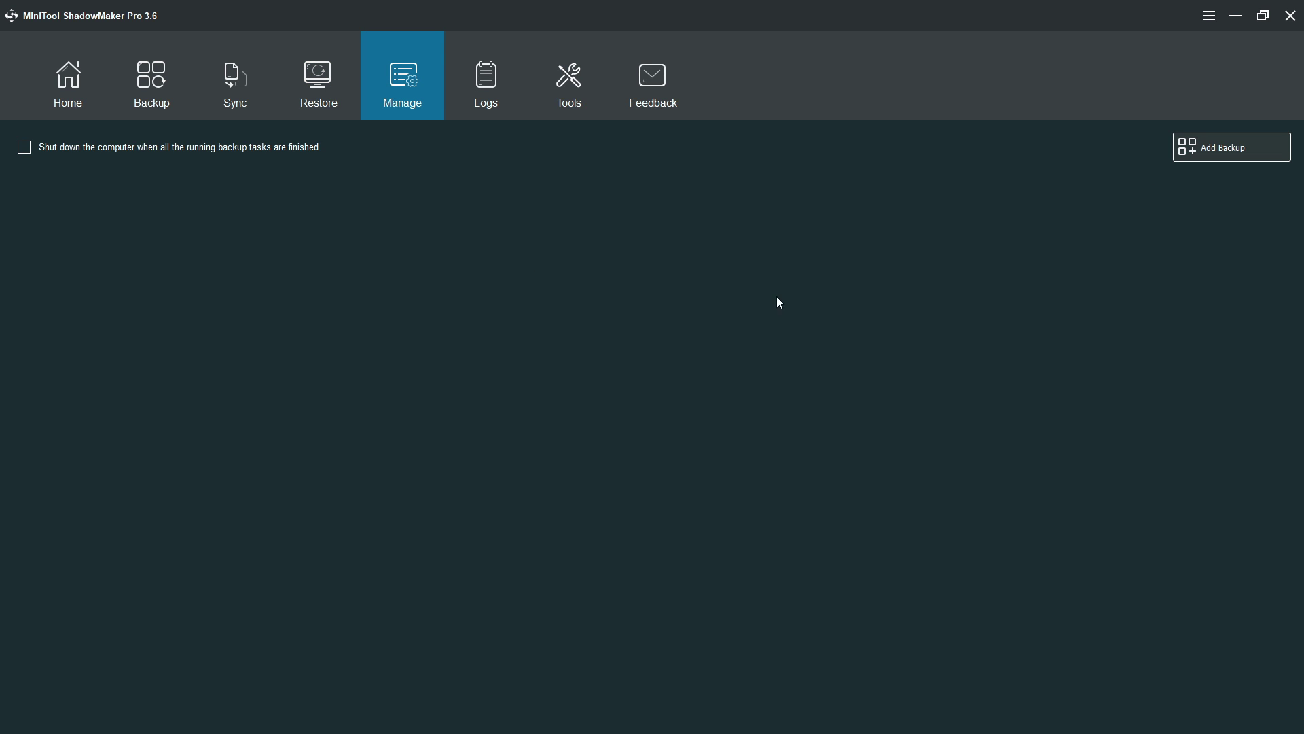
left_click(478, 81)
left_click(406, 89)
left_click(492, 87)
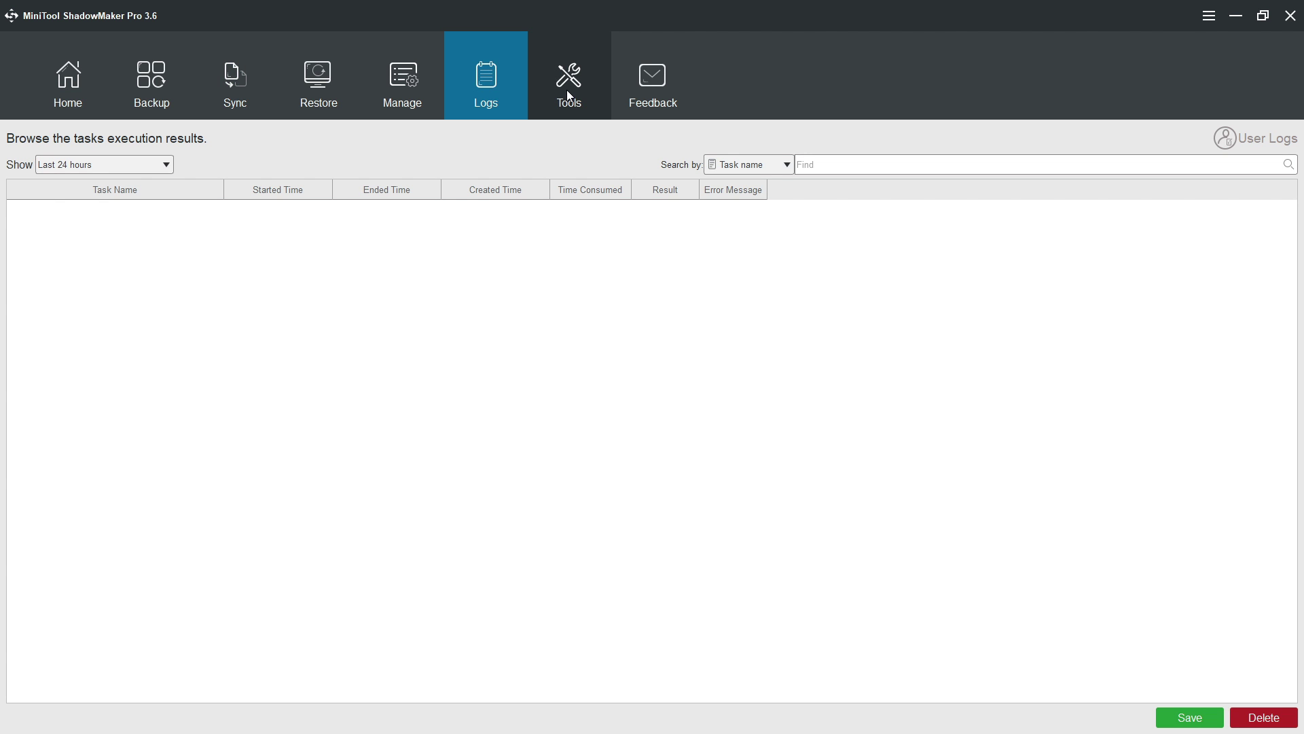
Step: Launch Media Builder from the program's tools and examine the destinations for WinPE-based media with the MiniTool plug-in
left_click(567, 91)
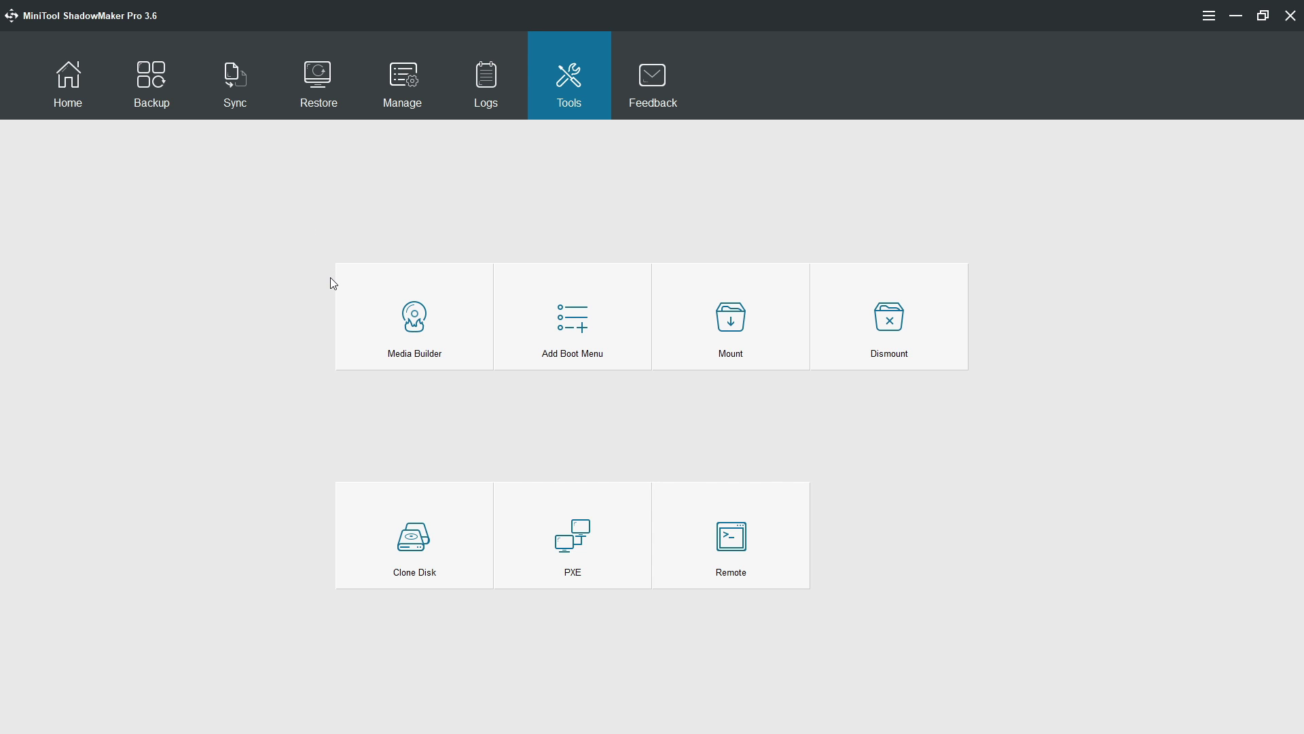
left_click(439, 324)
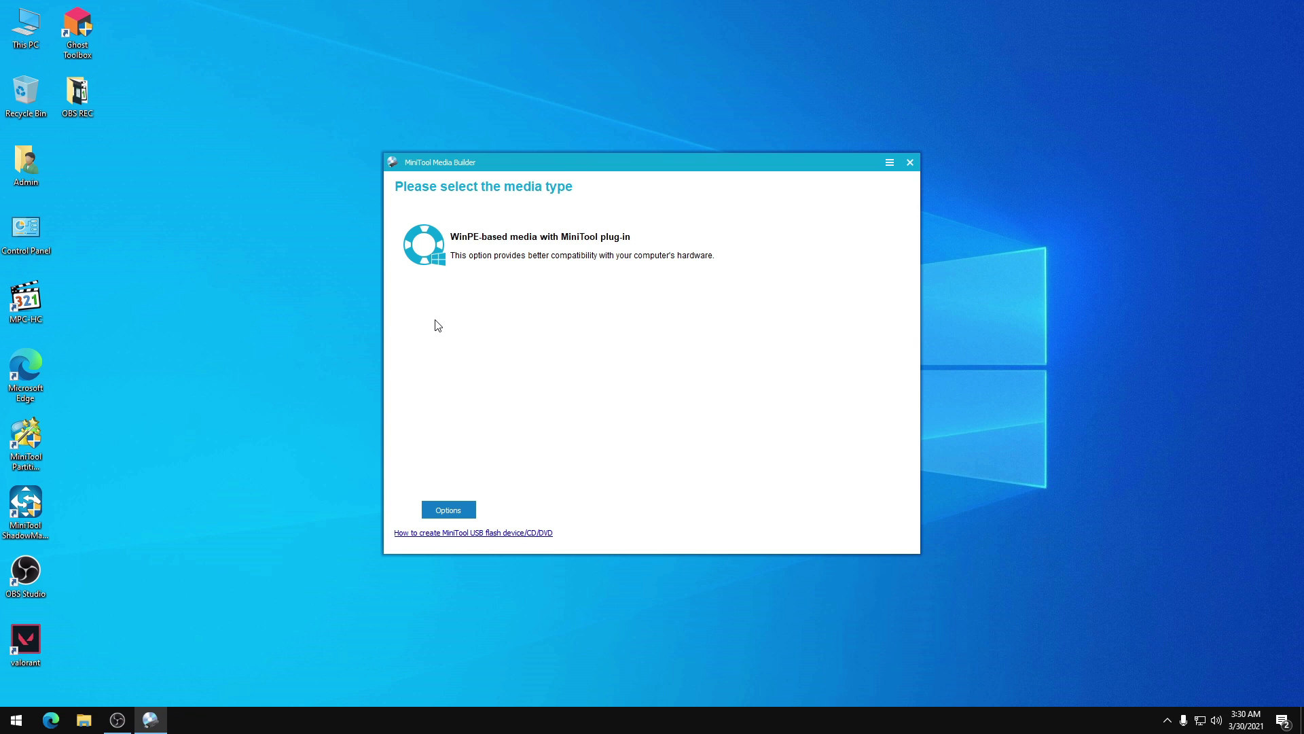
left_click_drag(499, 163, 459, 157)
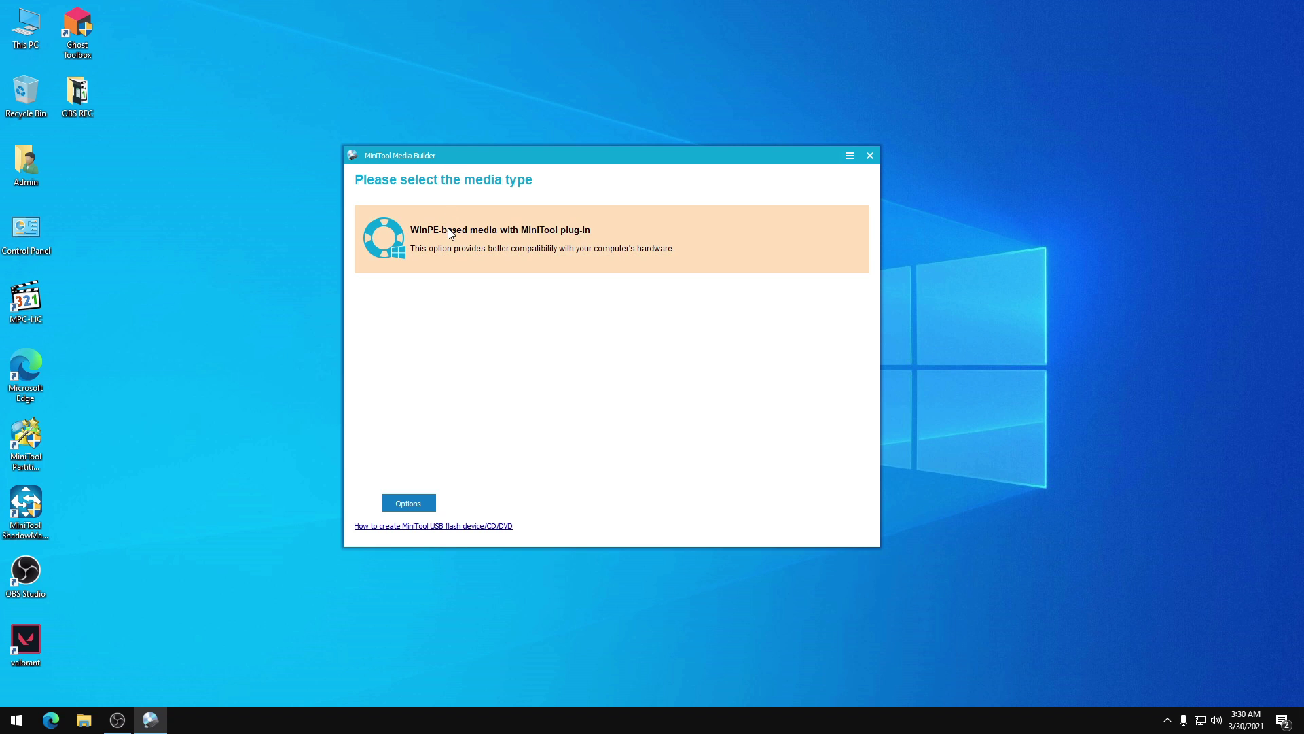
left_click(454, 249)
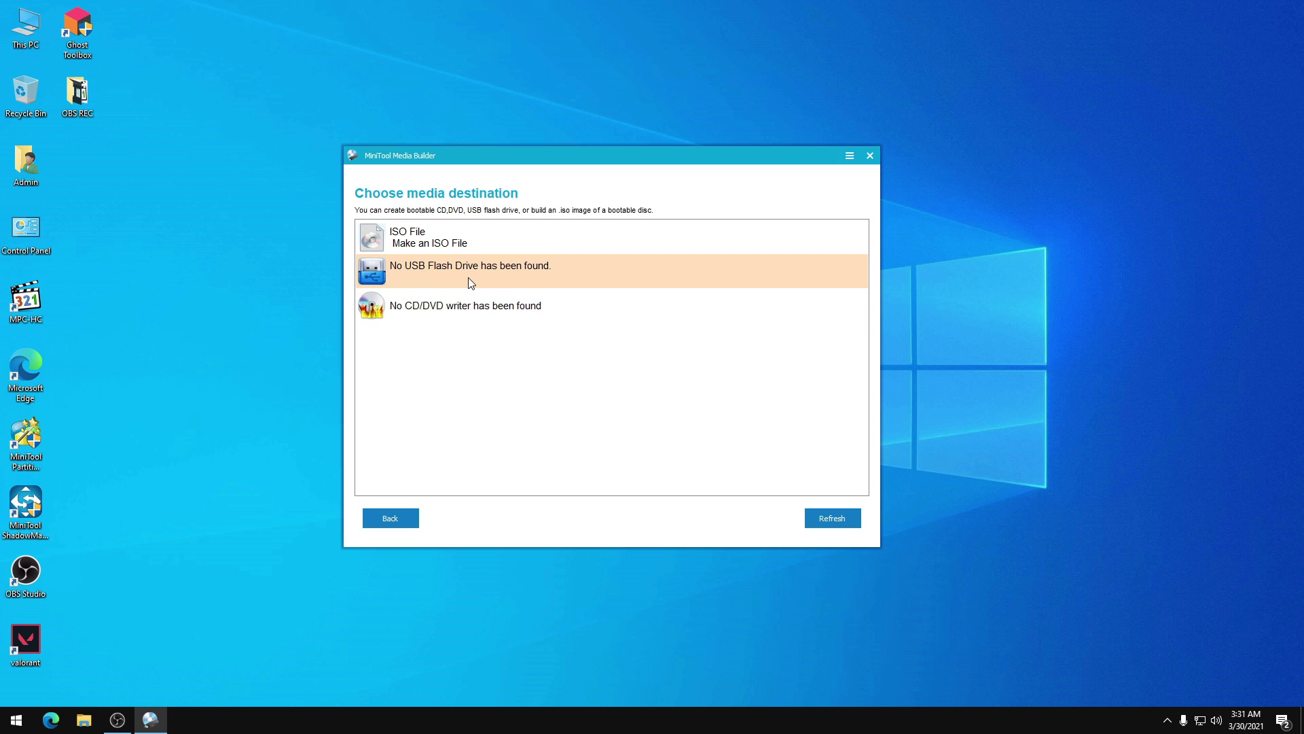
left_click_drag(553, 169, 510, 163)
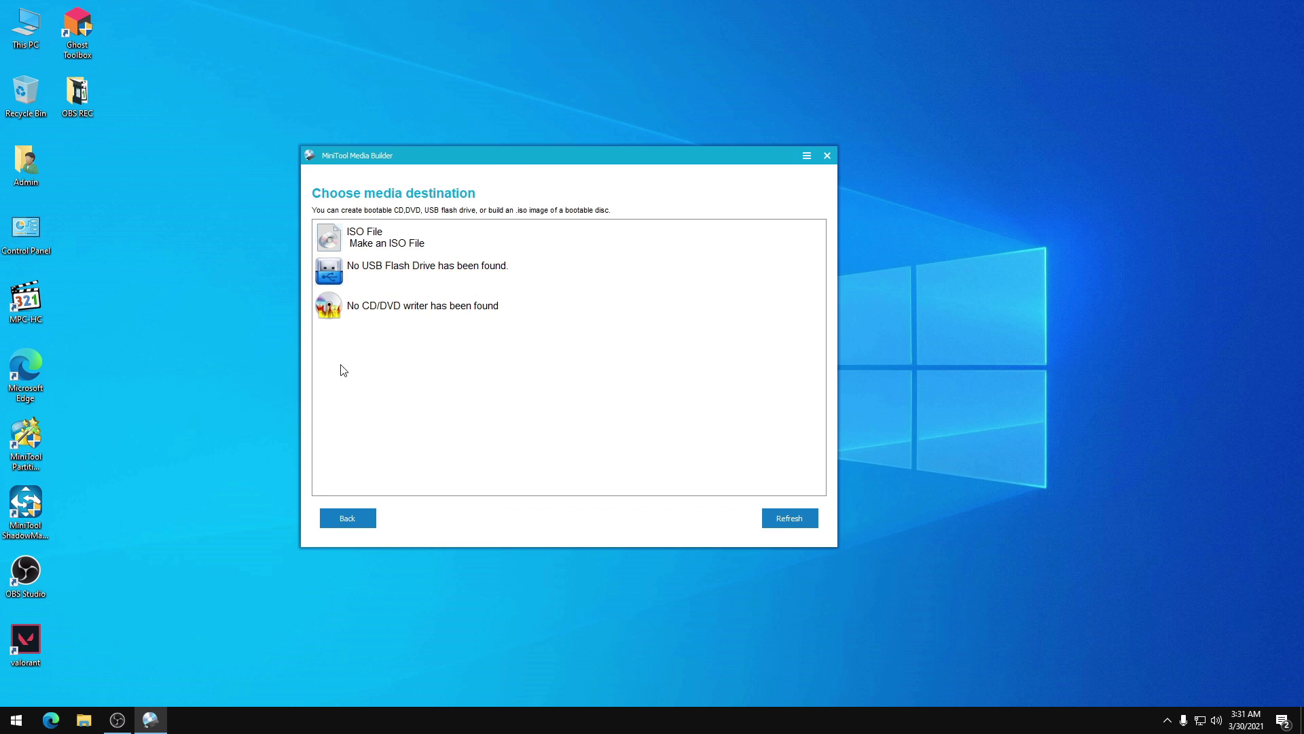
Step: Return to the media type choice, examine the driver options for the WinPE boot disk, and close Media Builder
left_click(348, 517)
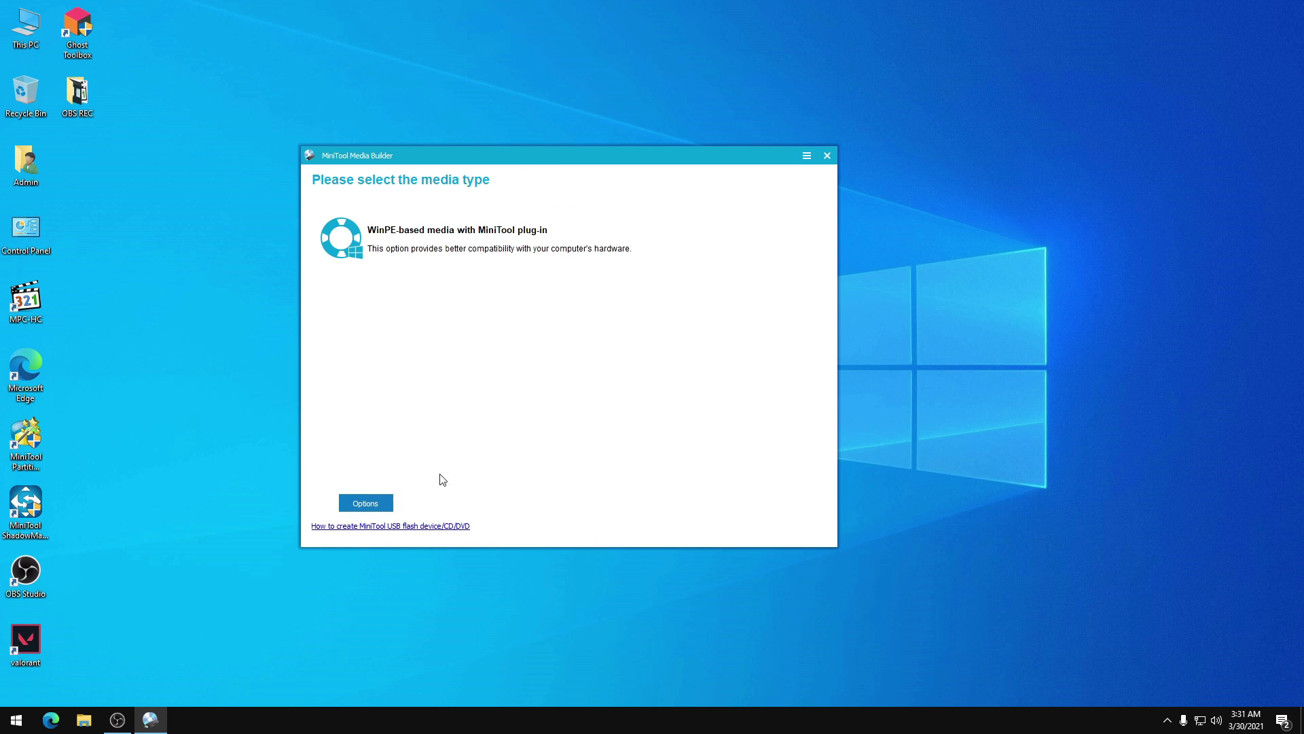
left_click(374, 502)
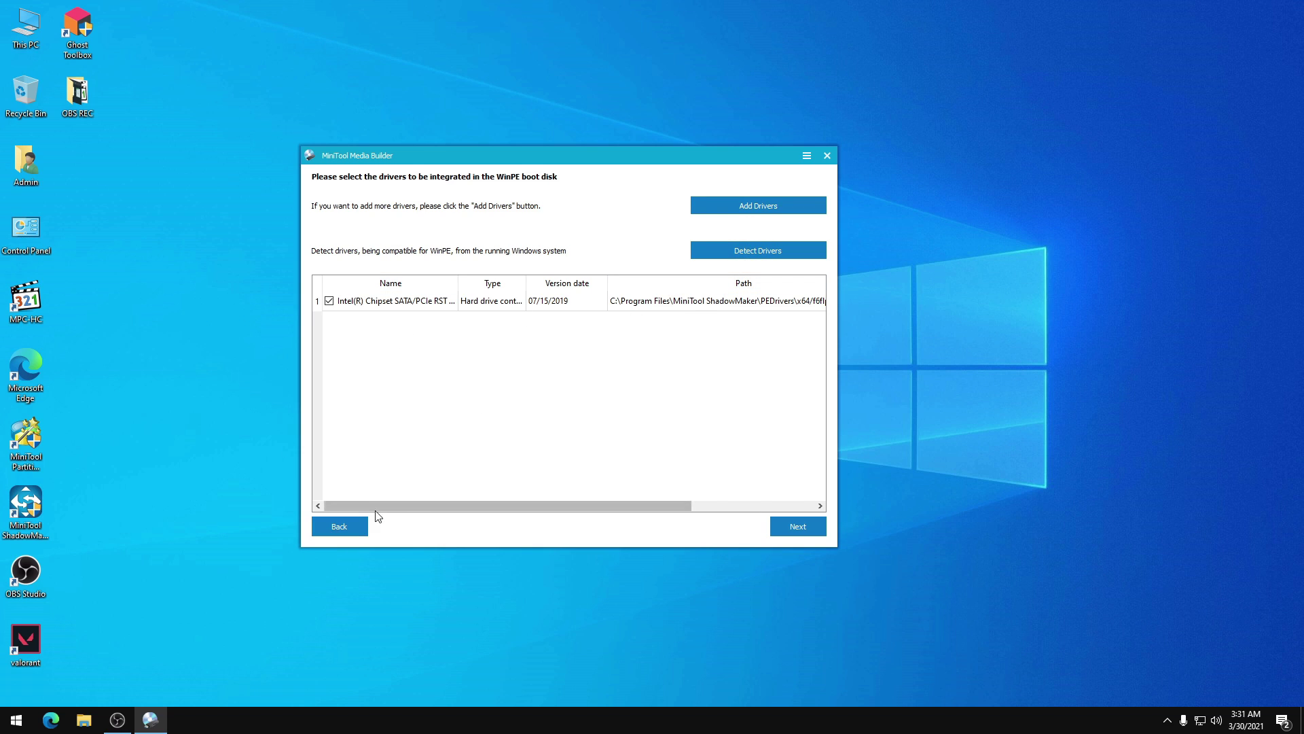
left_click(351, 529)
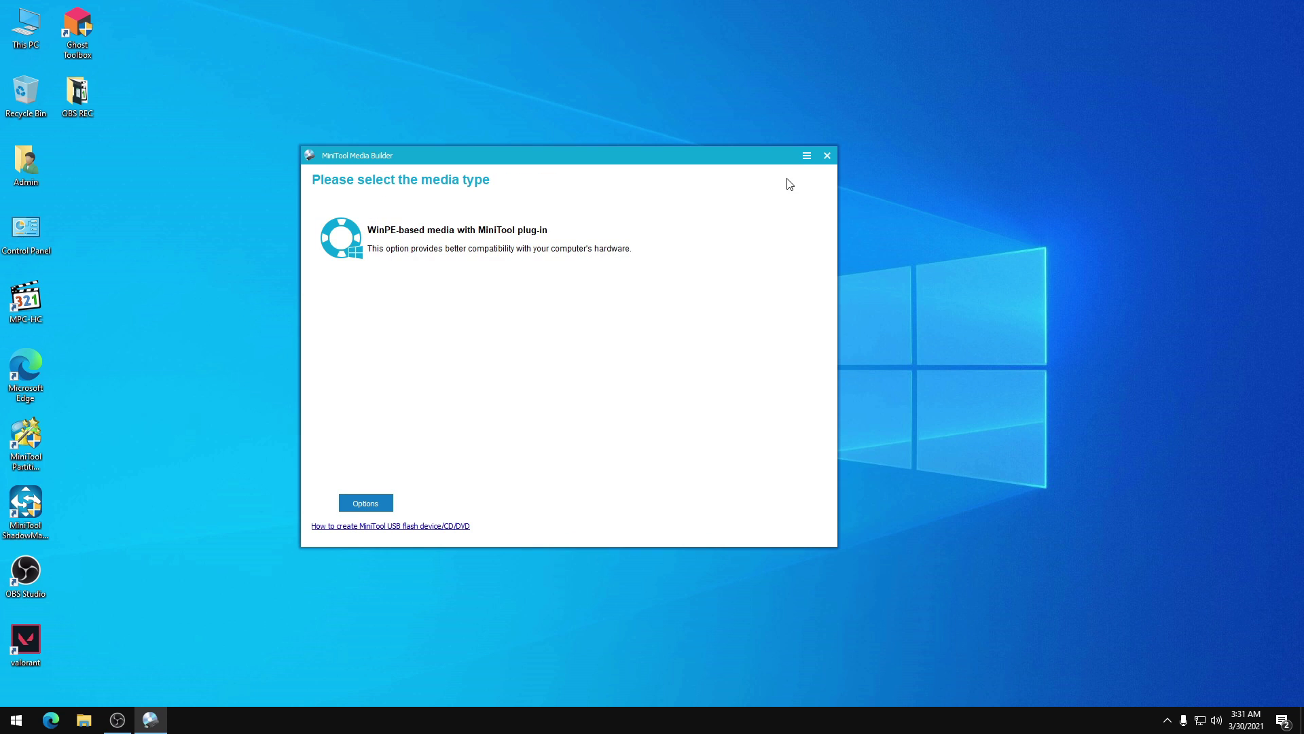
left_click(827, 155)
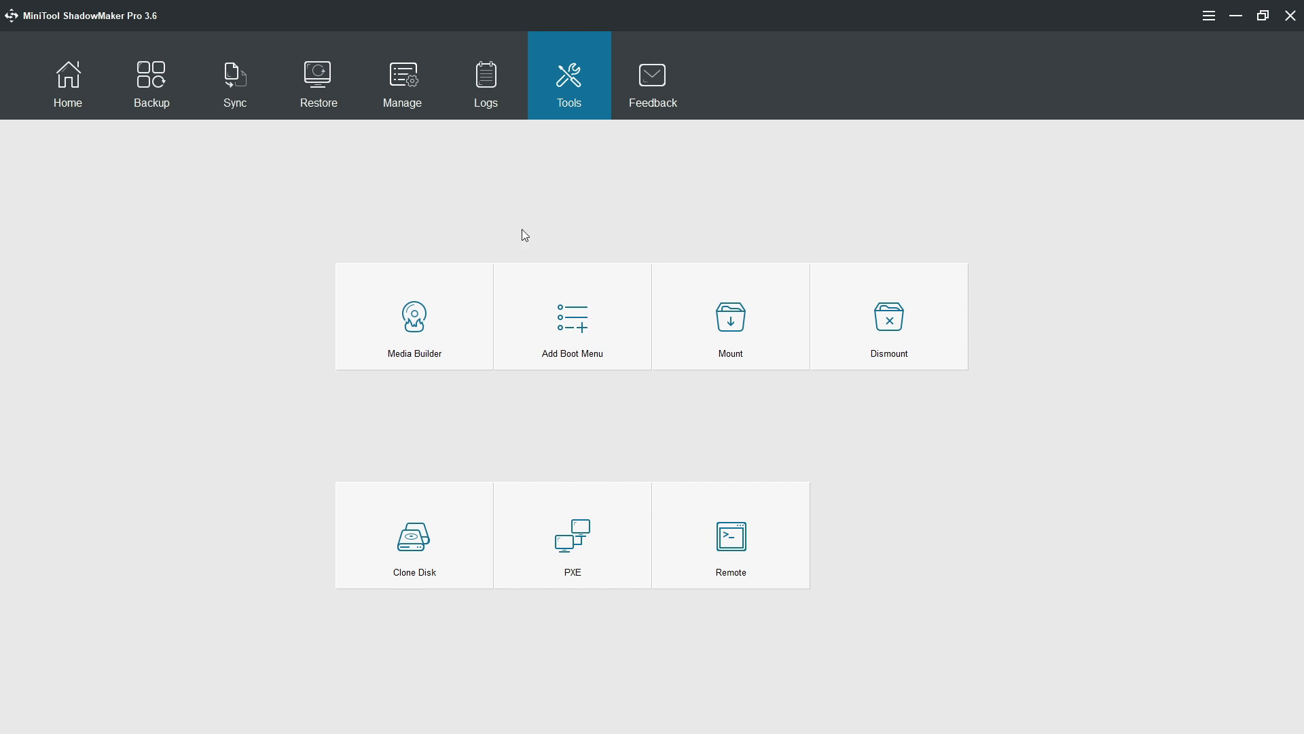
Step: Examine the Add Boot Menu tool without confirming the addition, and view the Mount Drive Image Wizard before cancelling it
left_click(558, 330)
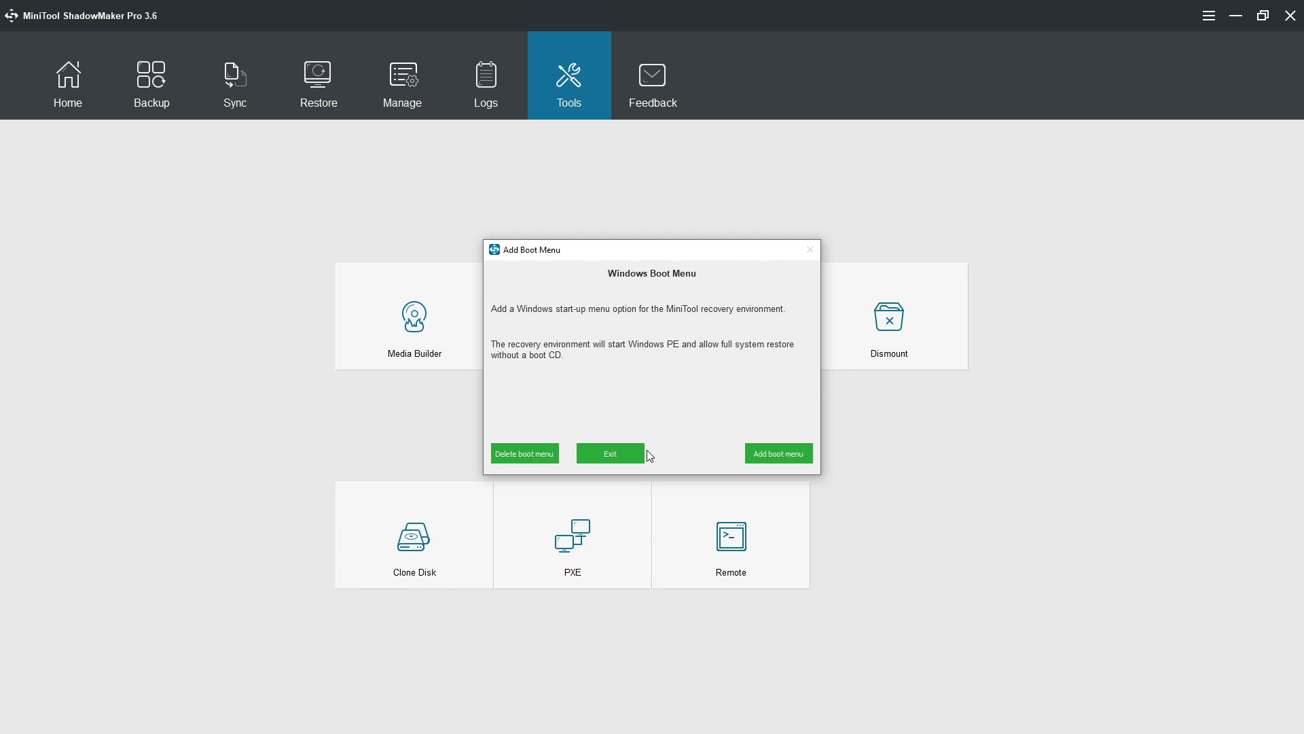
left_click(763, 456)
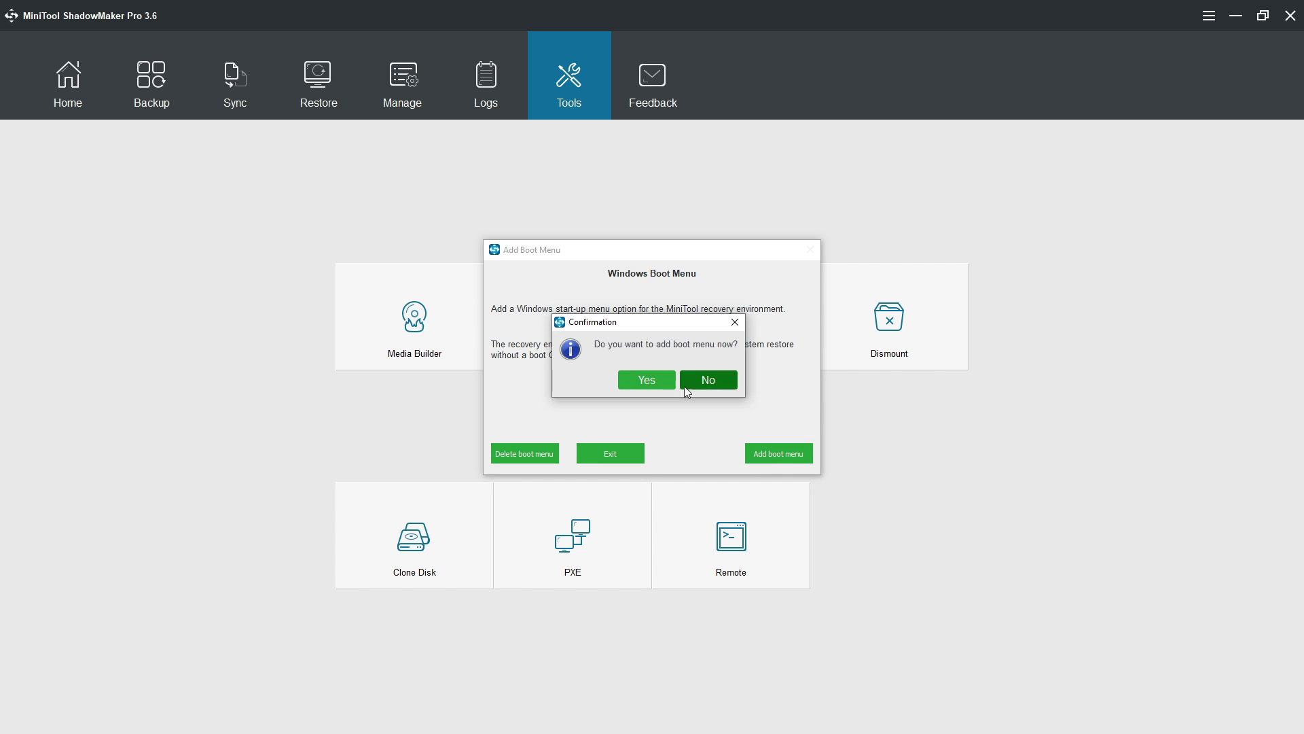
left_click(703, 380)
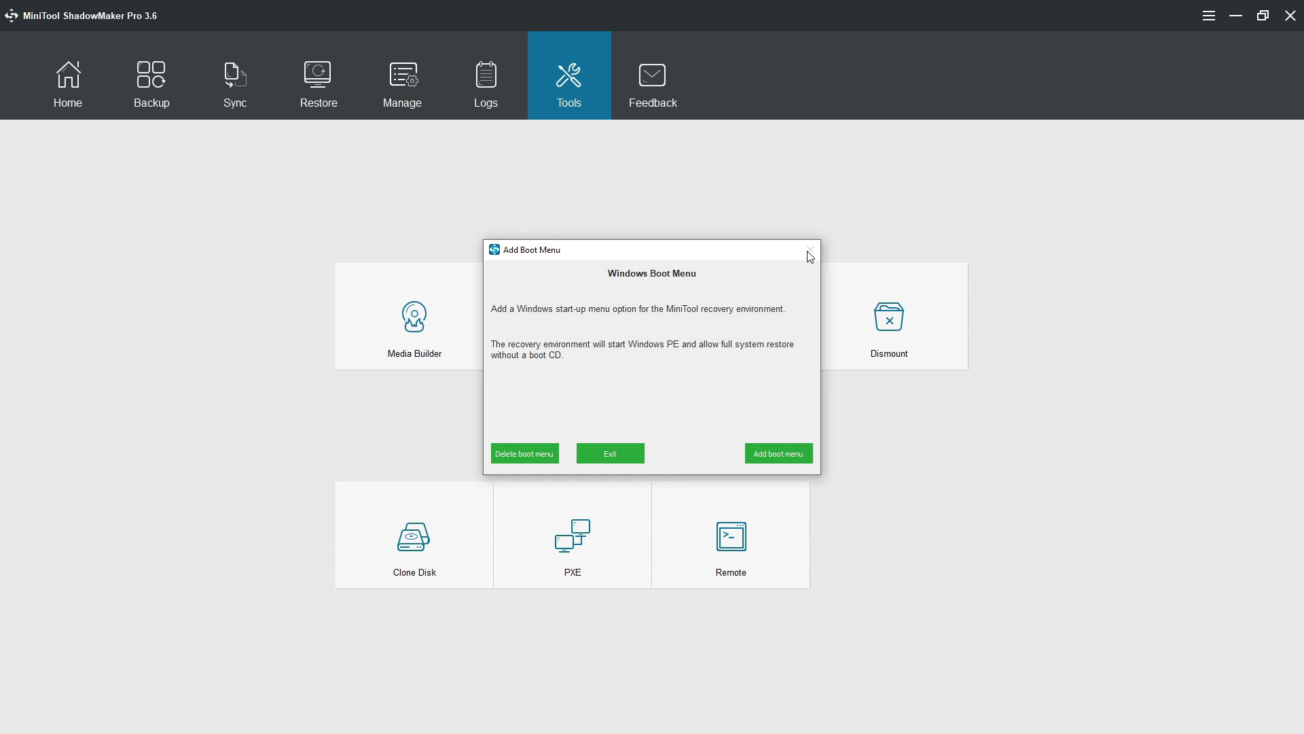
left_click(635, 455)
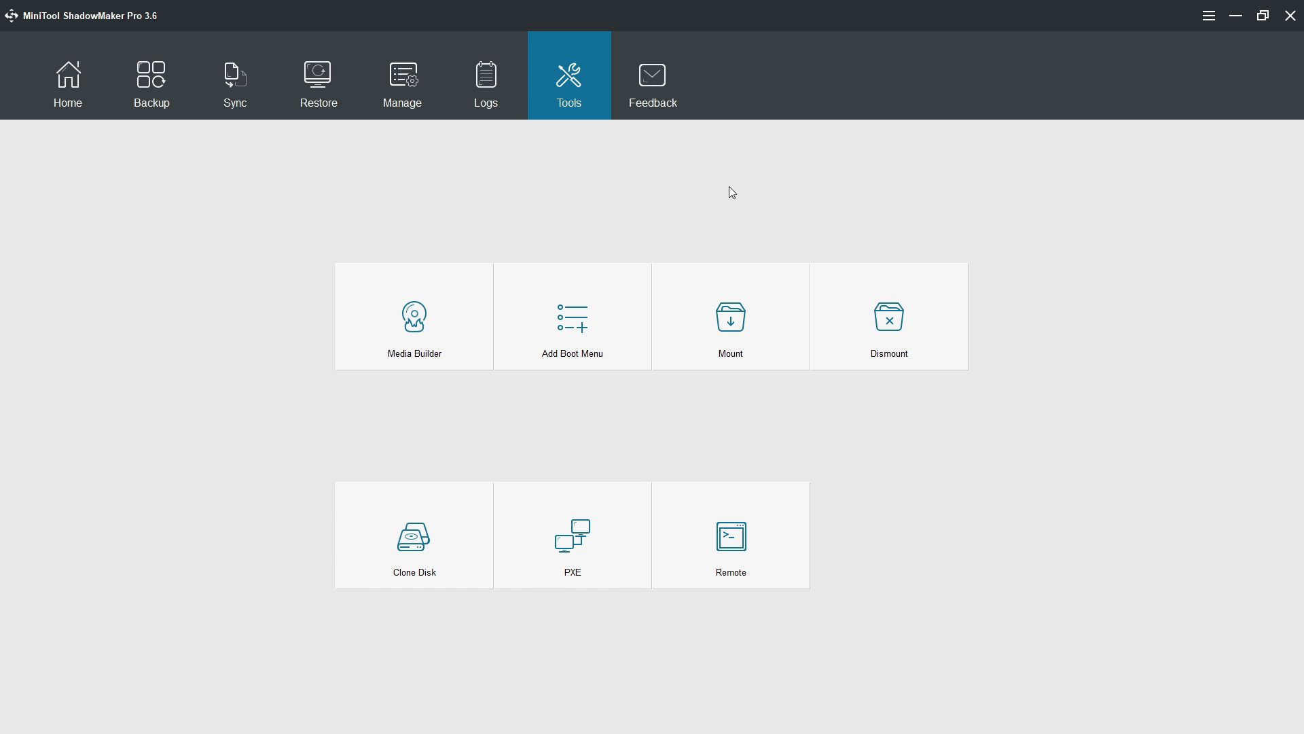
left_click(729, 322)
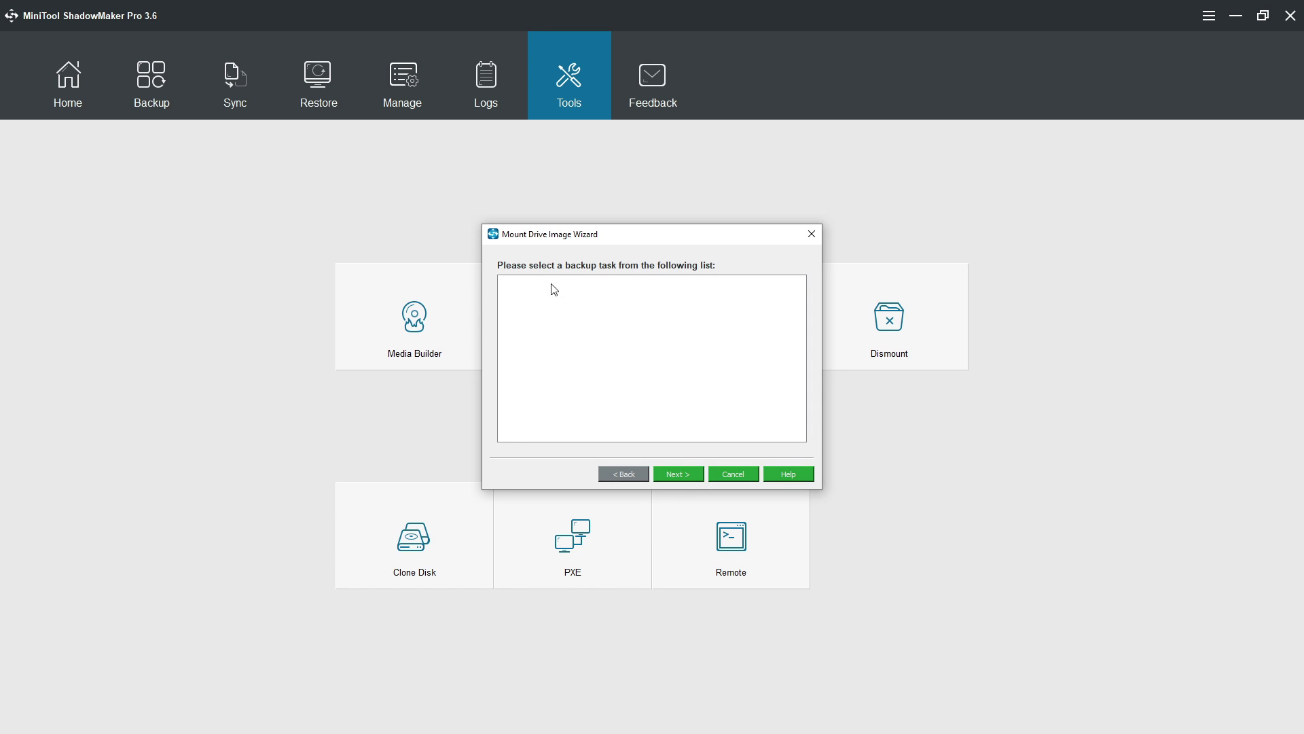
left_click(749, 474)
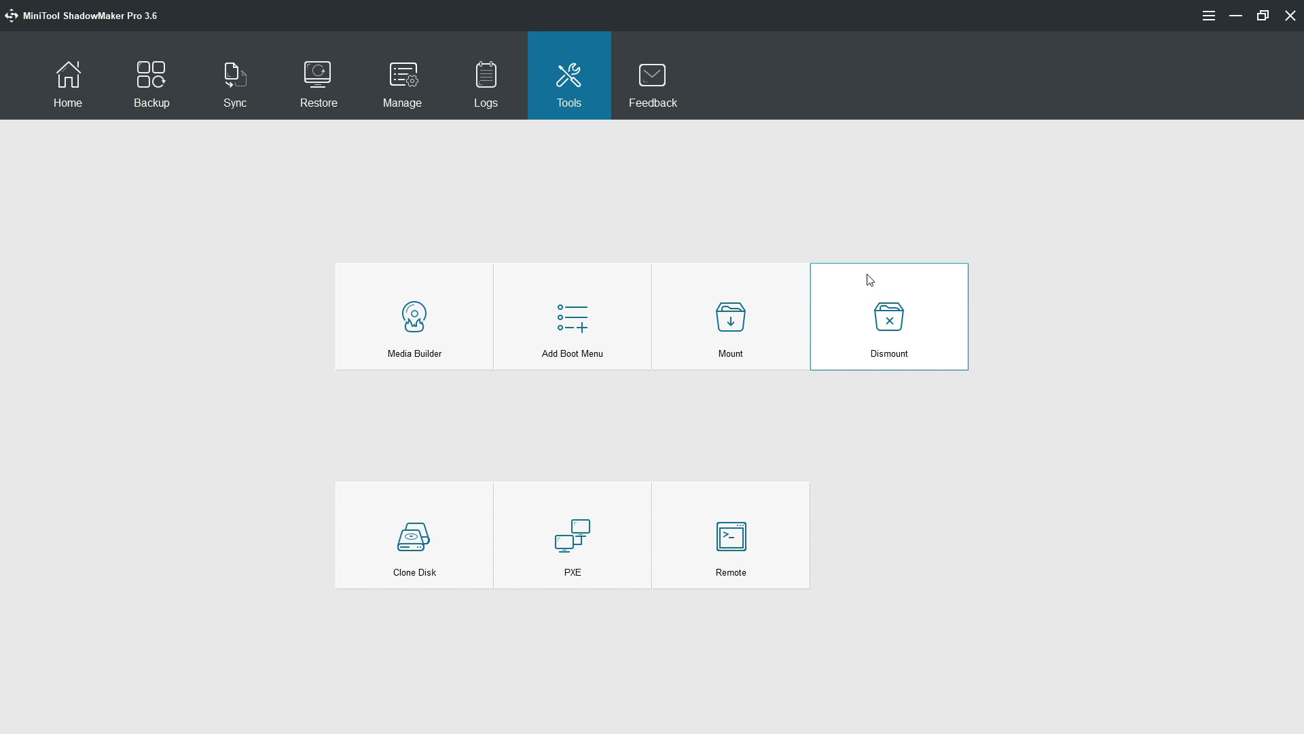
Step: Open Clone Disk and examine the source disk choices and the GIGABYTE disk's partitions without confirming a source
left_click(393, 544)
left_click_drag(621, 177, 415, 180)
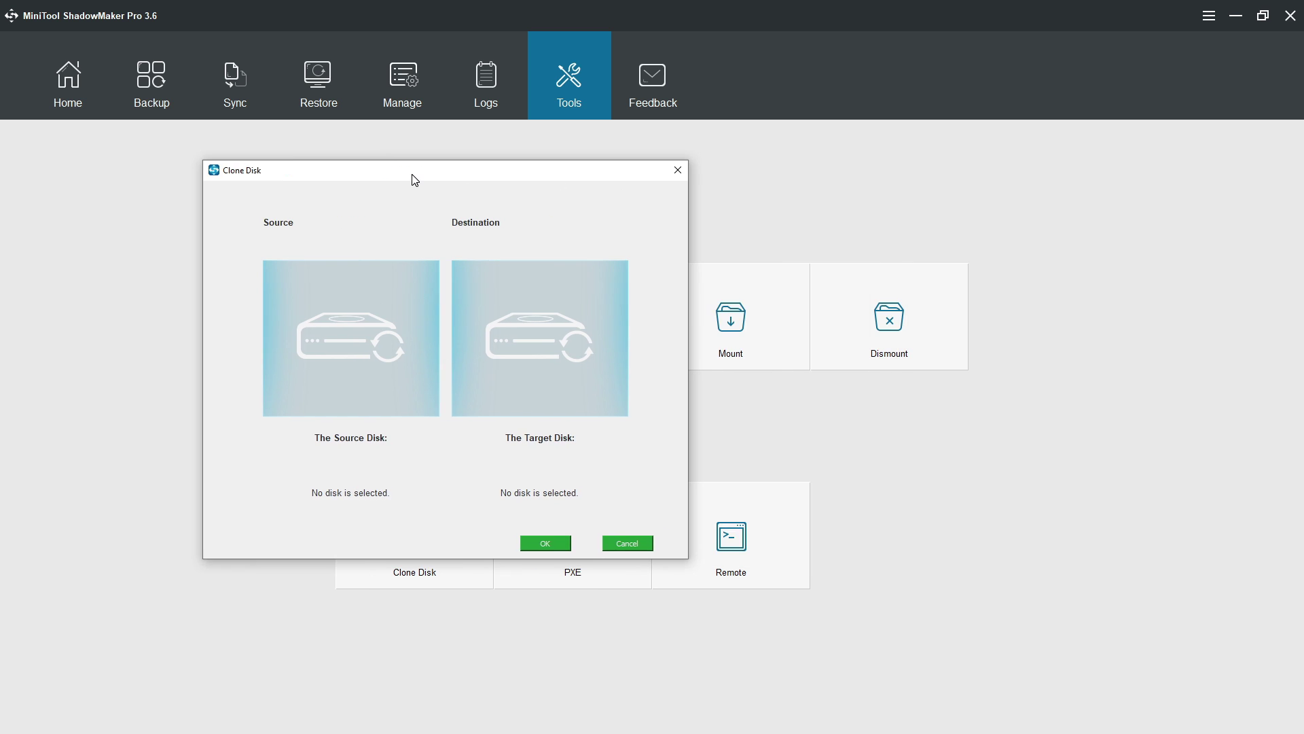
left_click(410, 350)
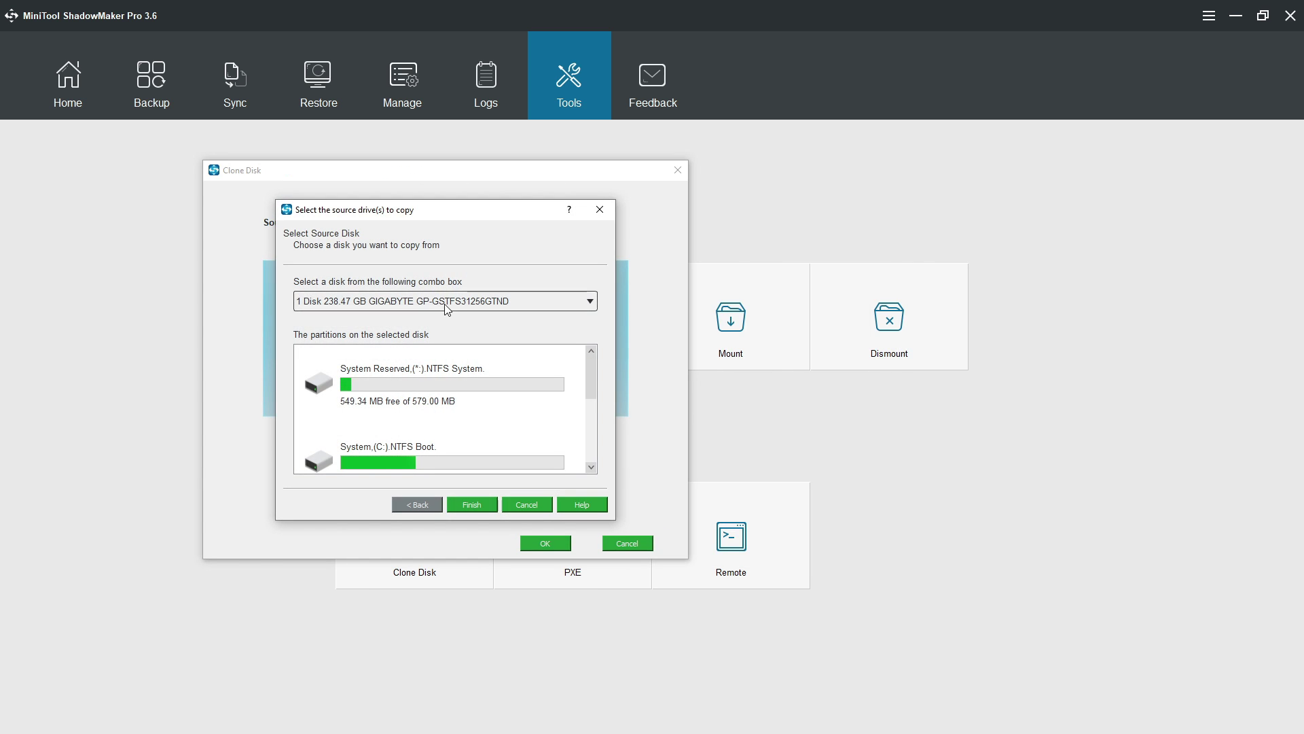
scroll(593, 375, "down", 1)
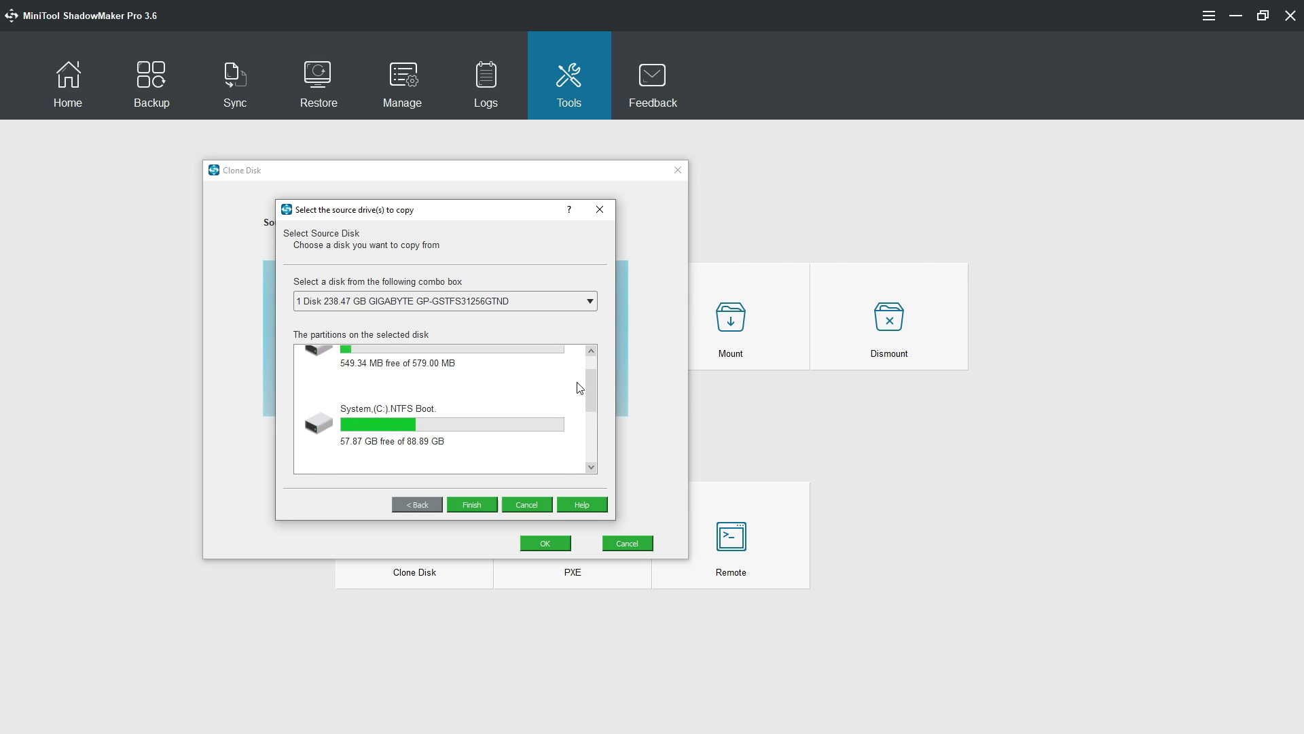
scroll(490, 402, "down", 5)
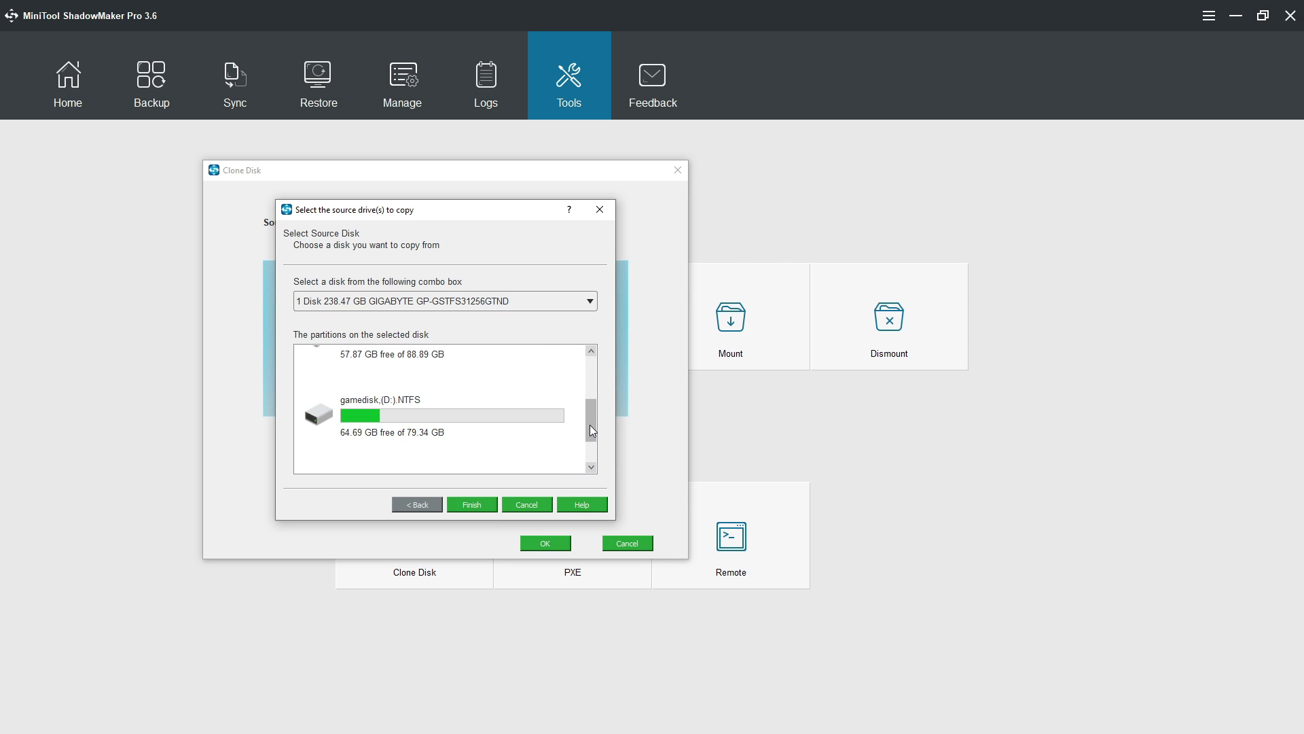
scroll(589, 426, "up", 6)
left_click(439, 305)
left_click(439, 305)
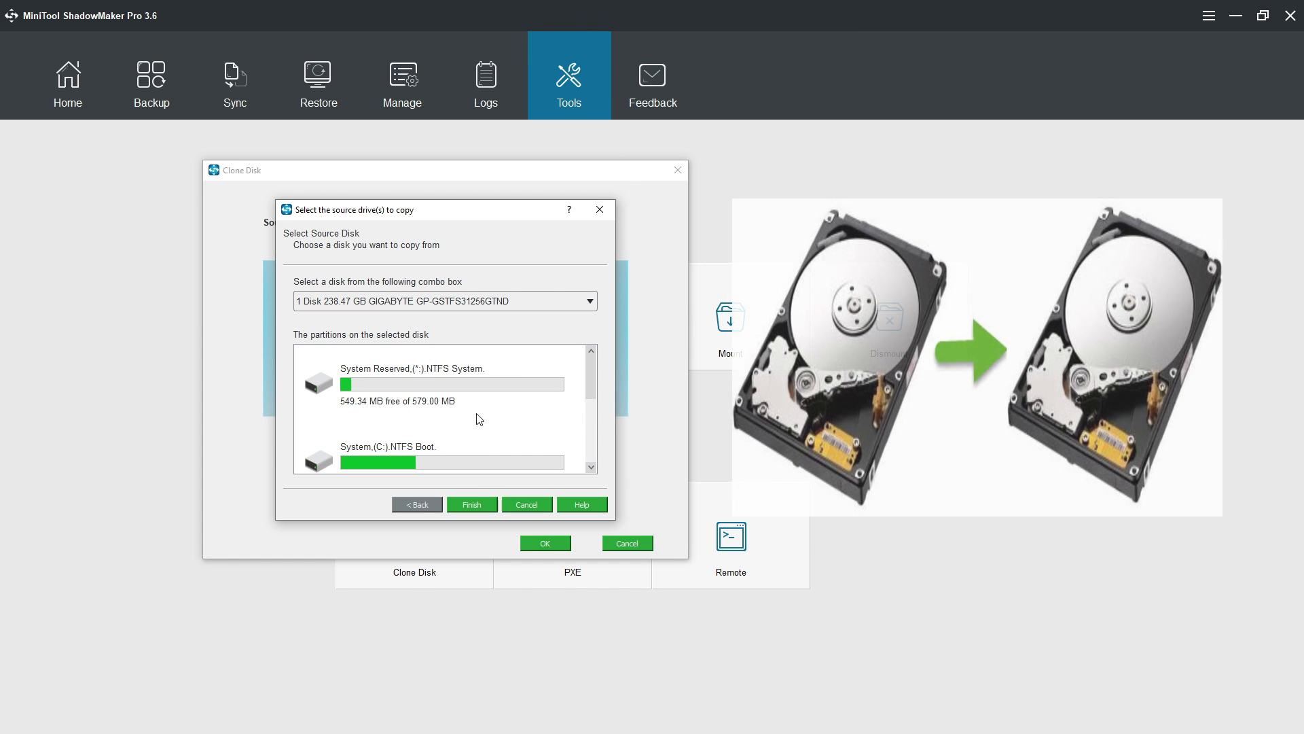
key("Escape")
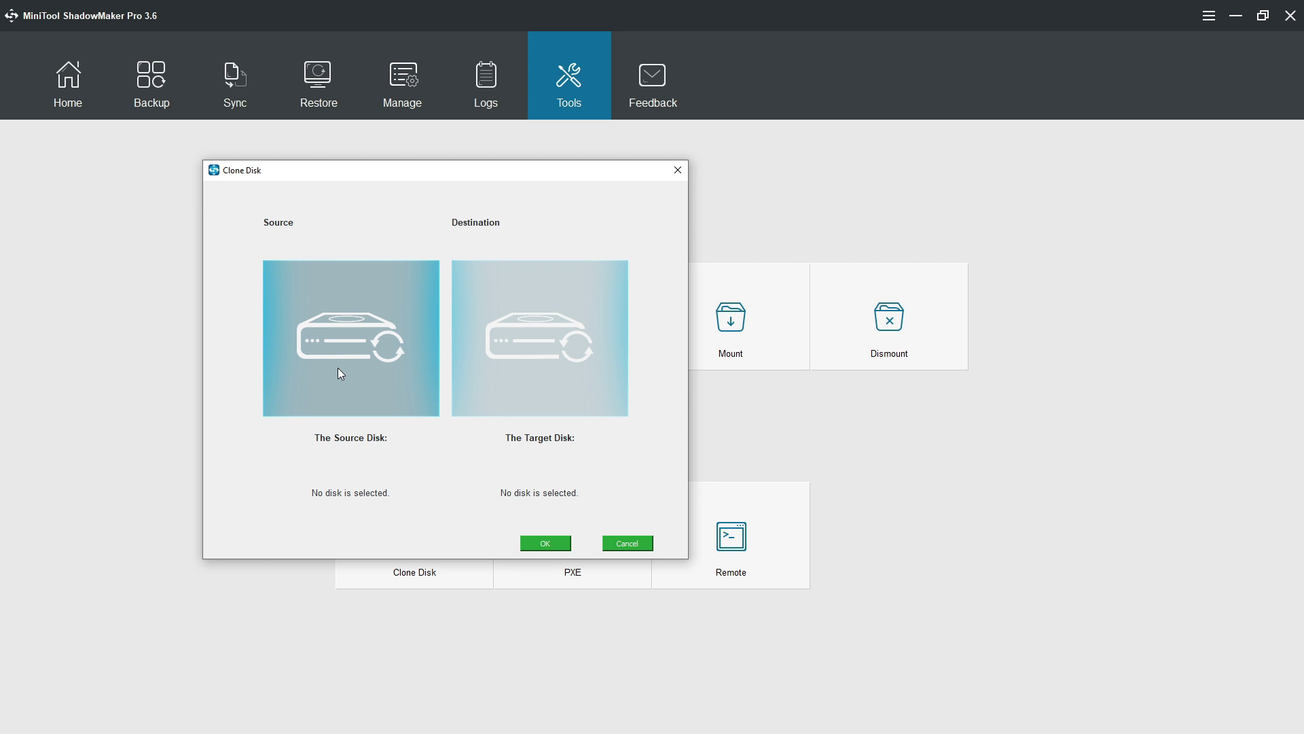
Step: Try to confirm the clone with no disks selected, and cancel Clone Disk
left_click(559, 548)
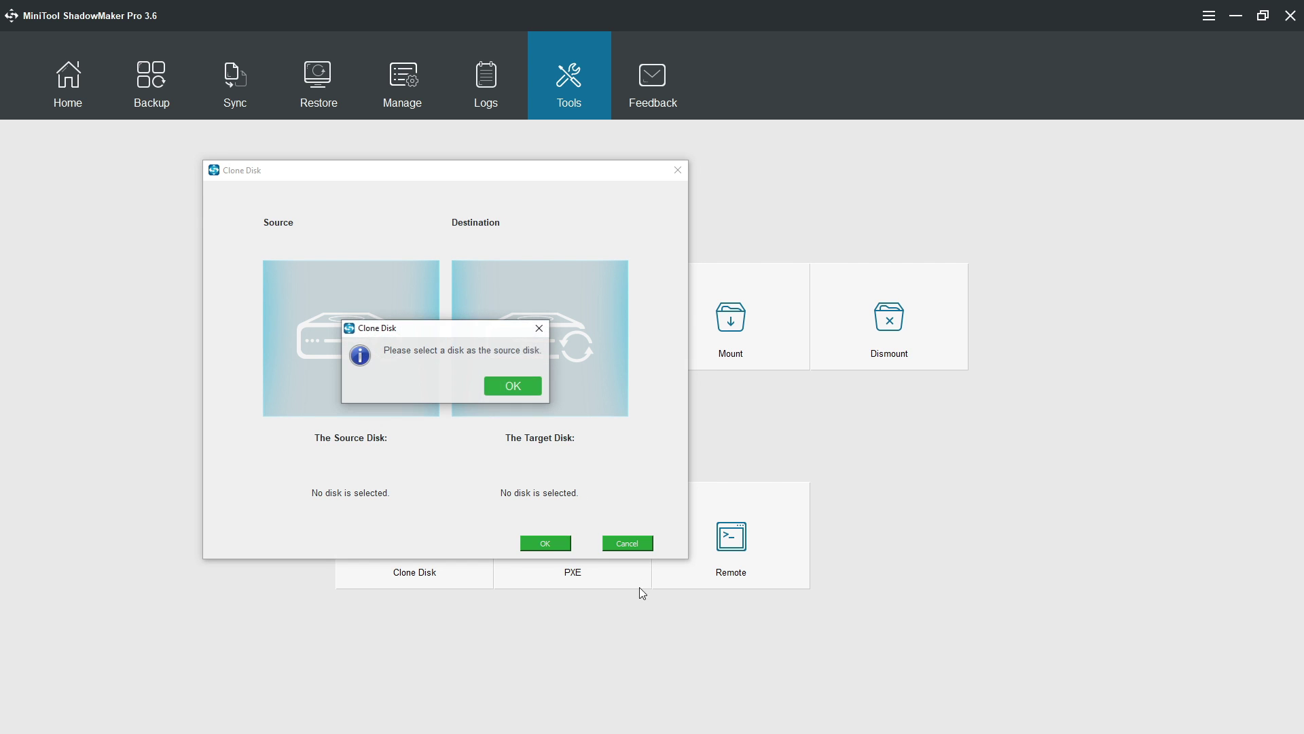
left_click(536, 329)
left_click(608, 544)
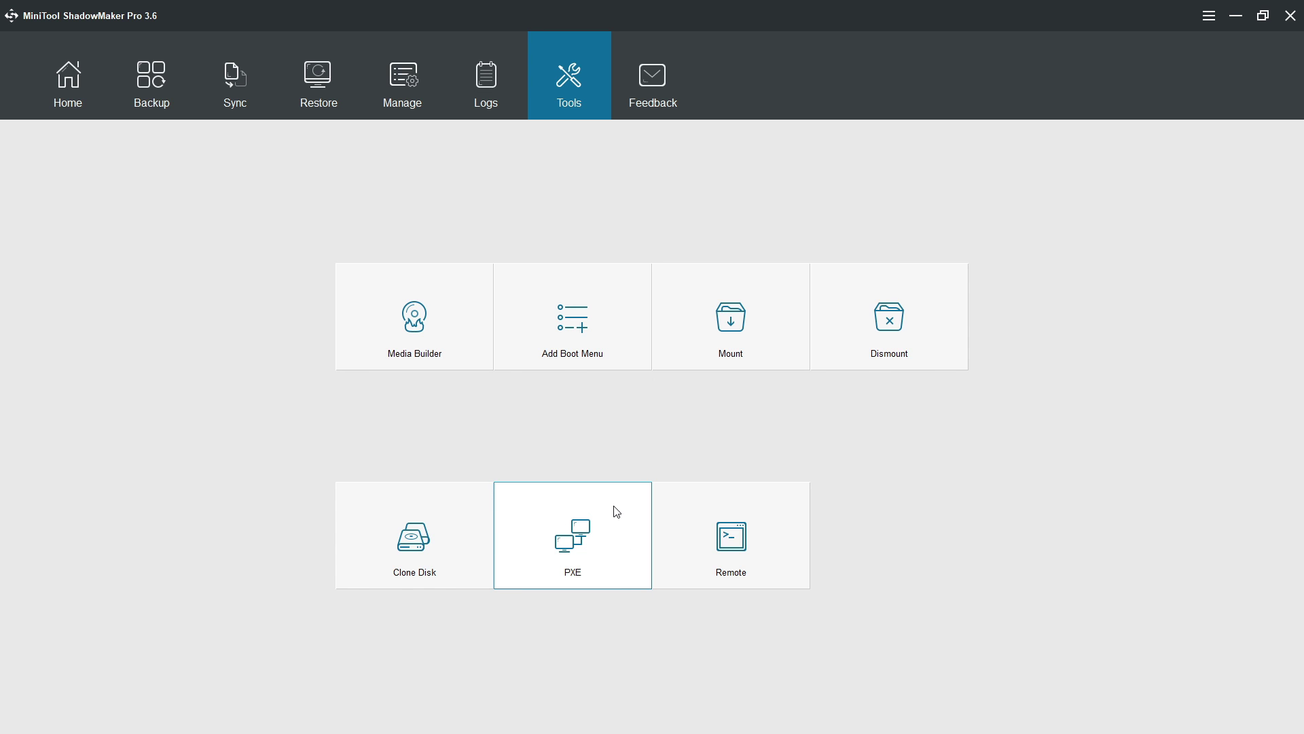
Step: View the PXE client without starting its service, and examine the Remote tool's local and remote connection choices before closing it
left_click(581, 543)
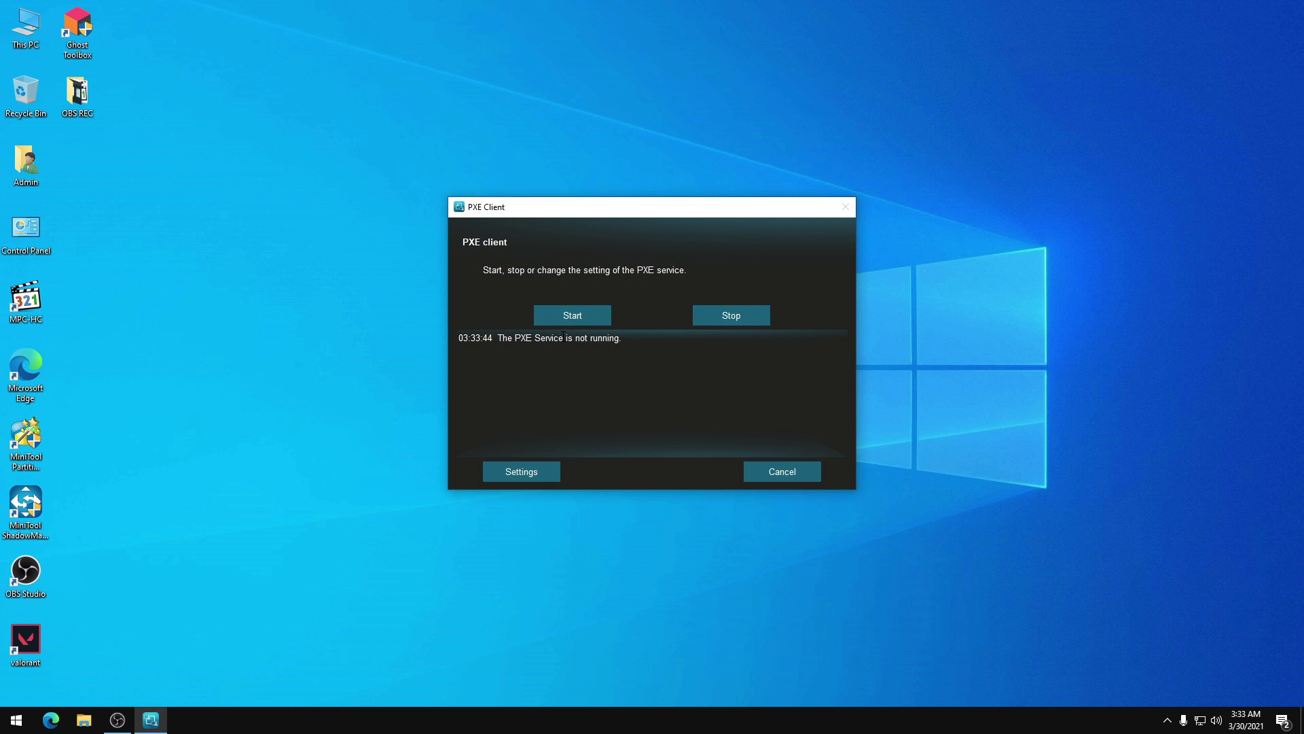
left_click(762, 471)
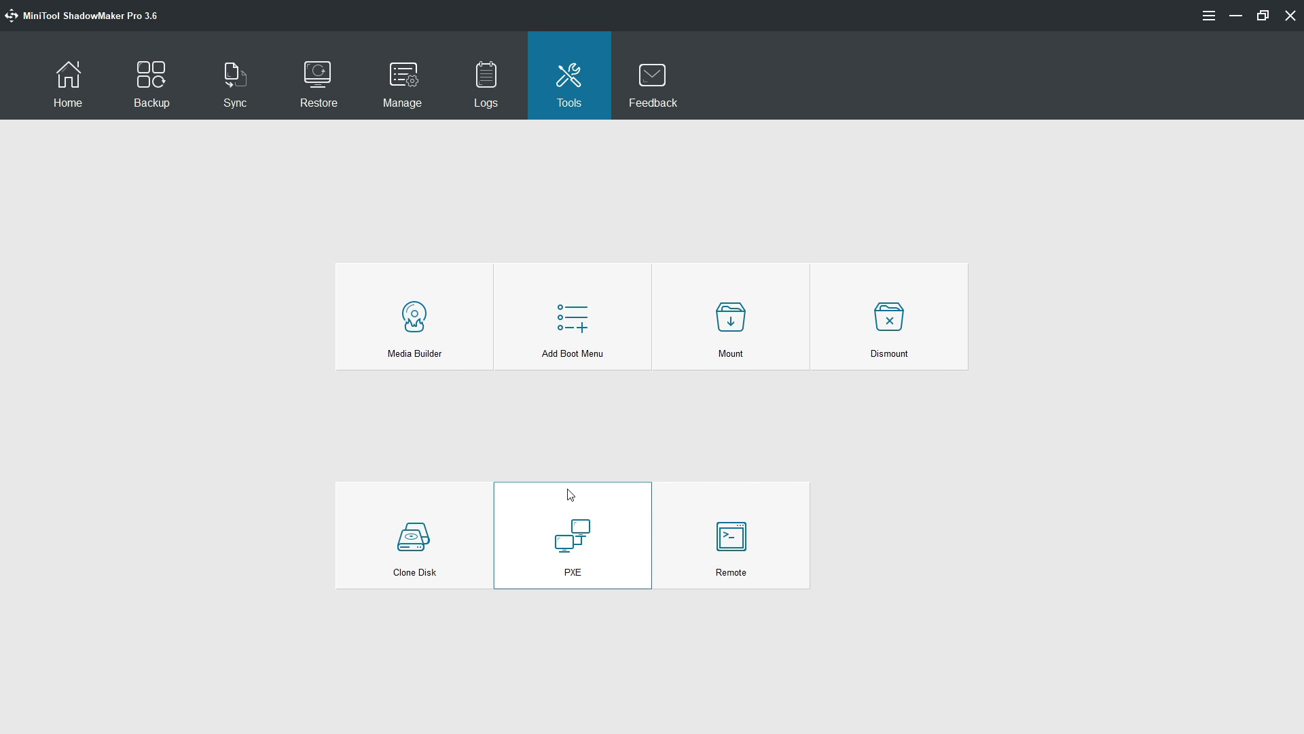
left_click(737, 550)
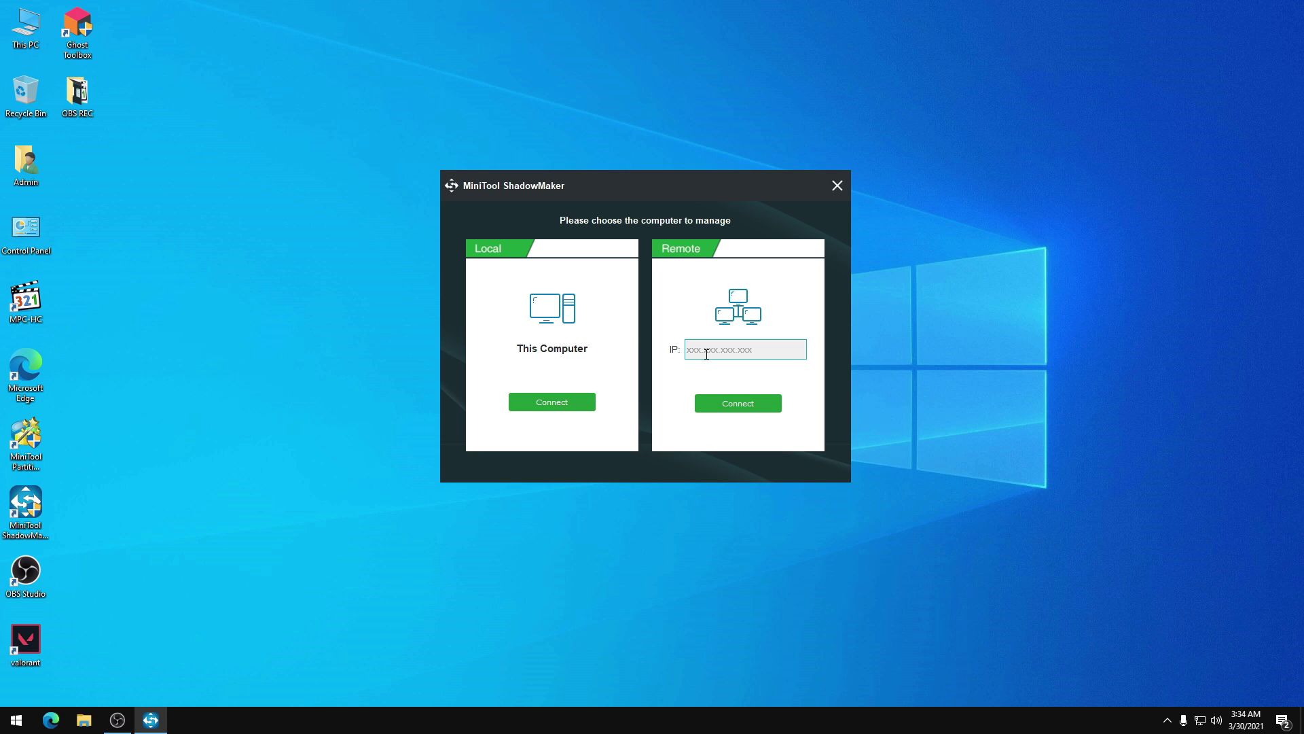
left_click(837, 187)
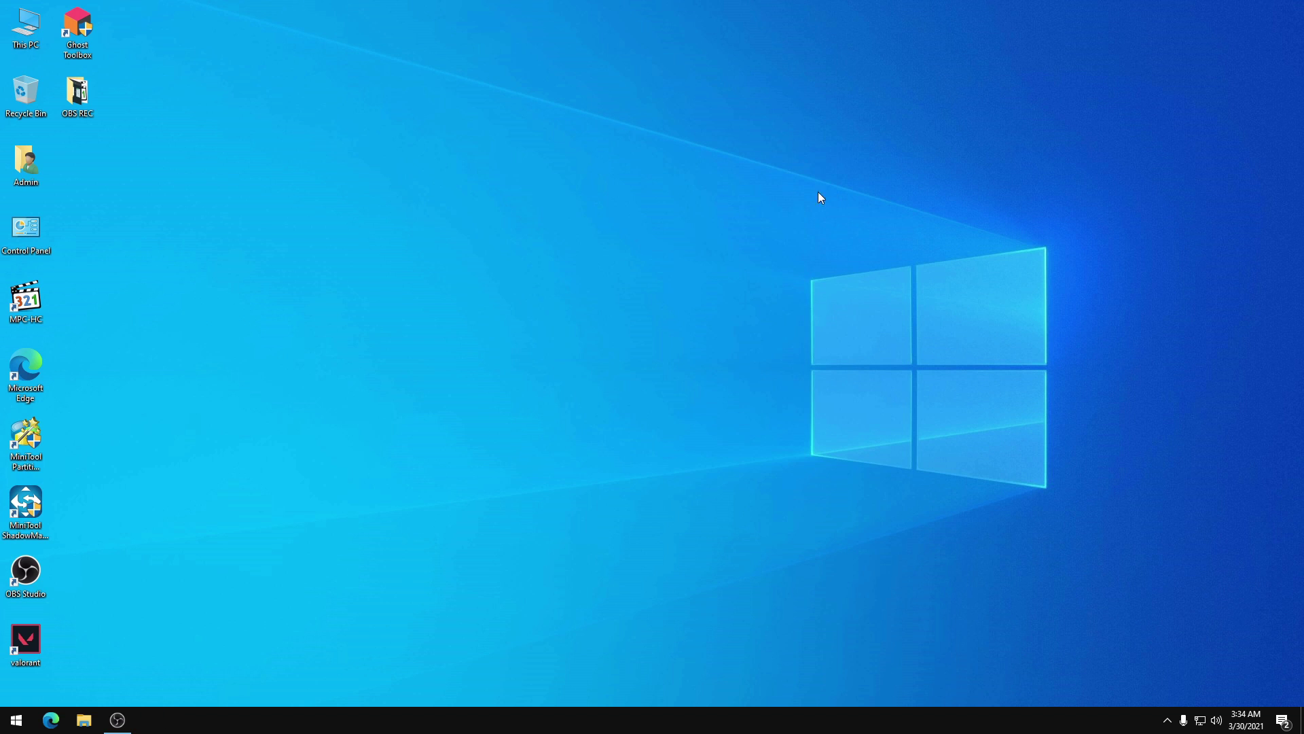
Step: Relaunch MiniTool ShadowMaker on the local computer, maximize its window and return to the tools page
double_click(26, 504)
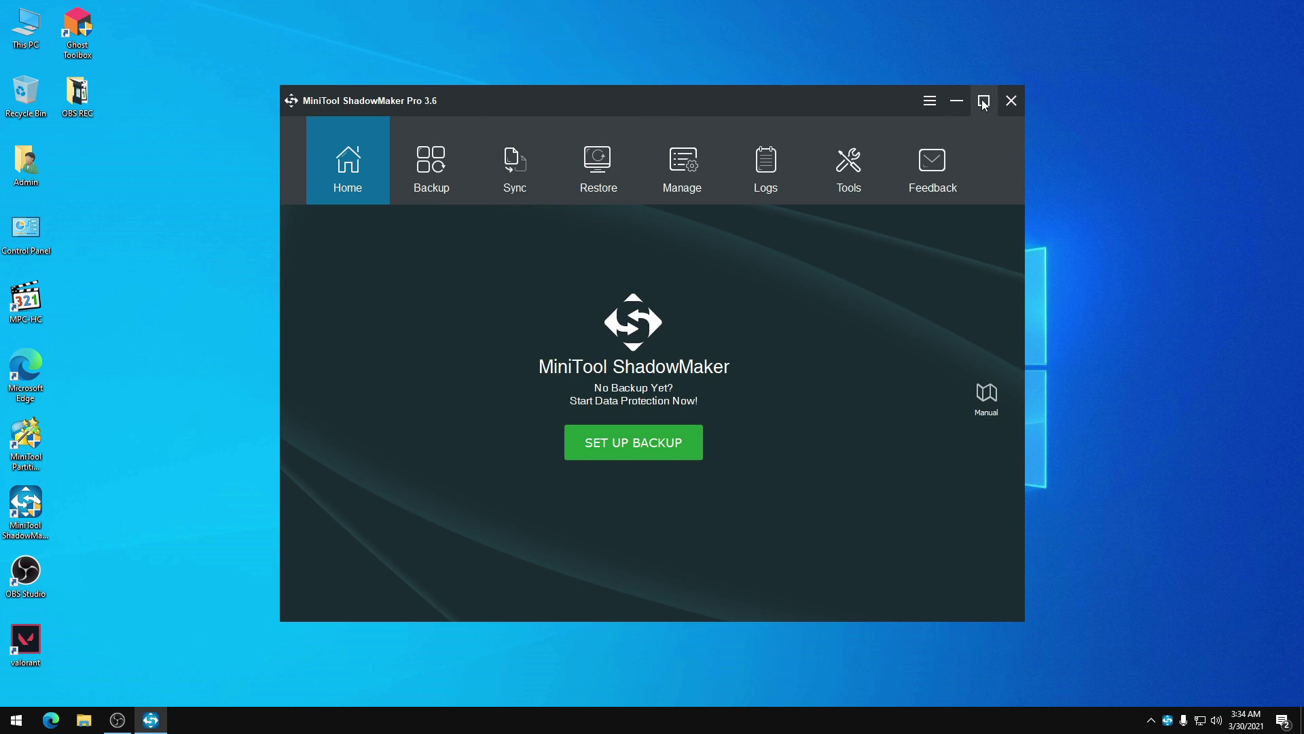
left_click(982, 100)
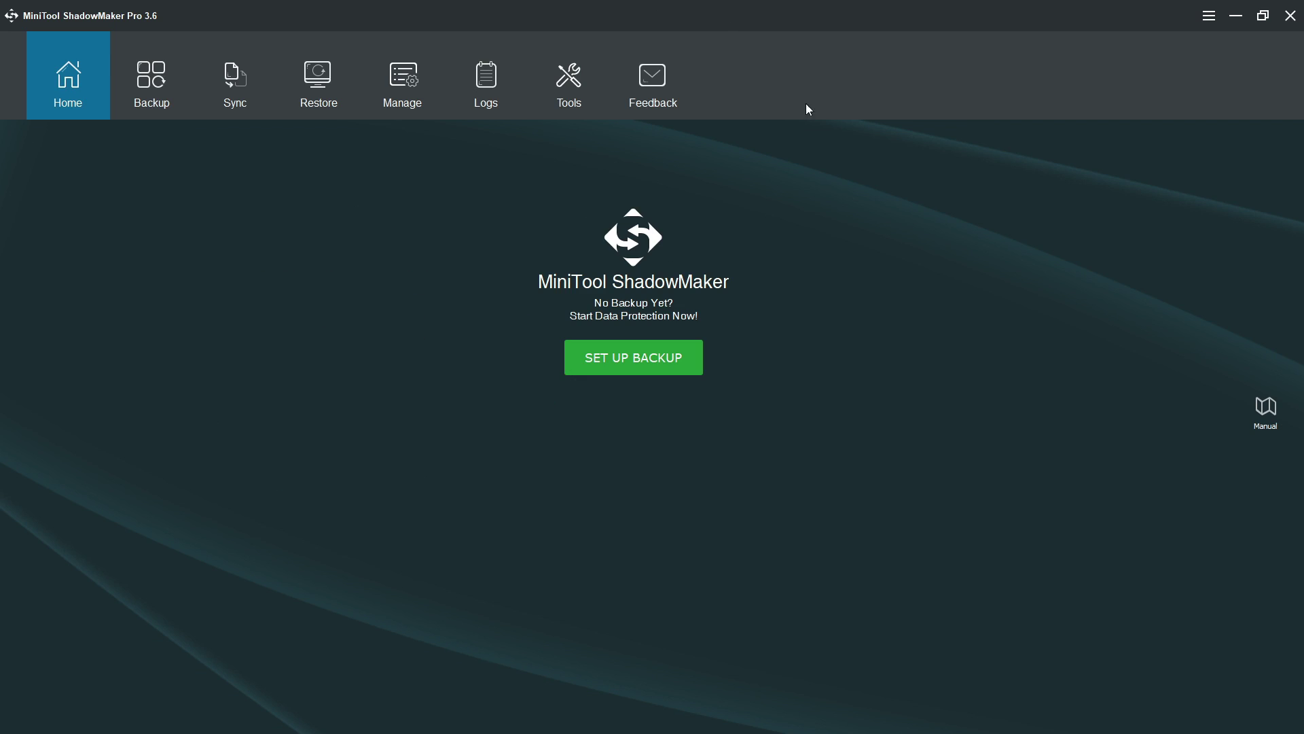
left_click(549, 80)
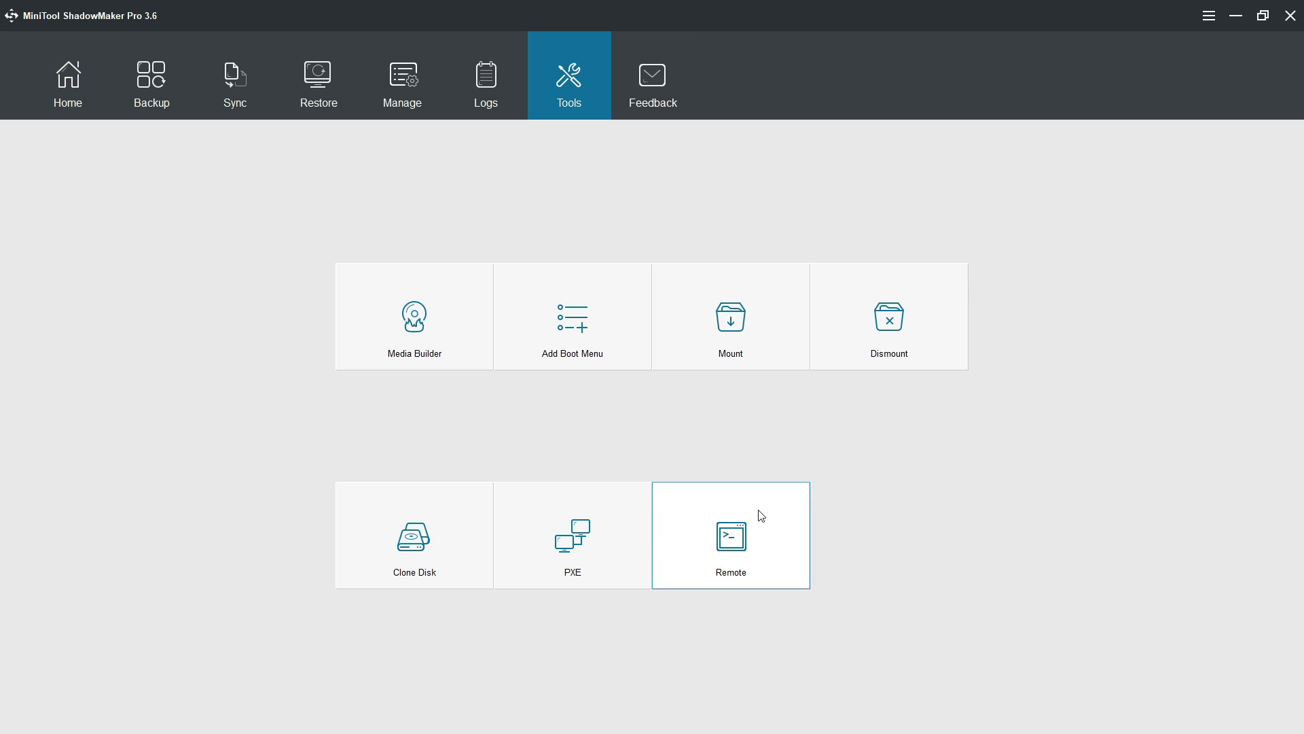
Step: Review the Feedback, Manage, Restore, Backup and Home pages, and close the program
left_click(670, 101)
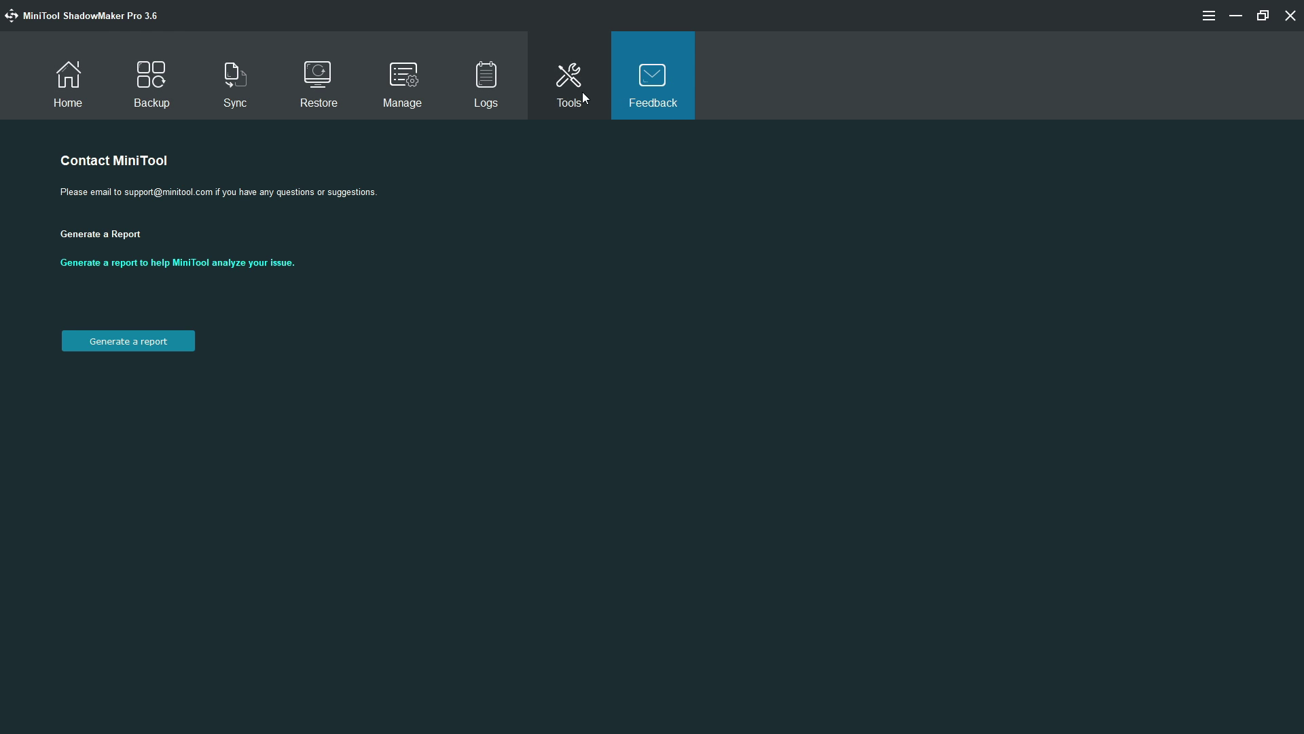
left_click(402, 86)
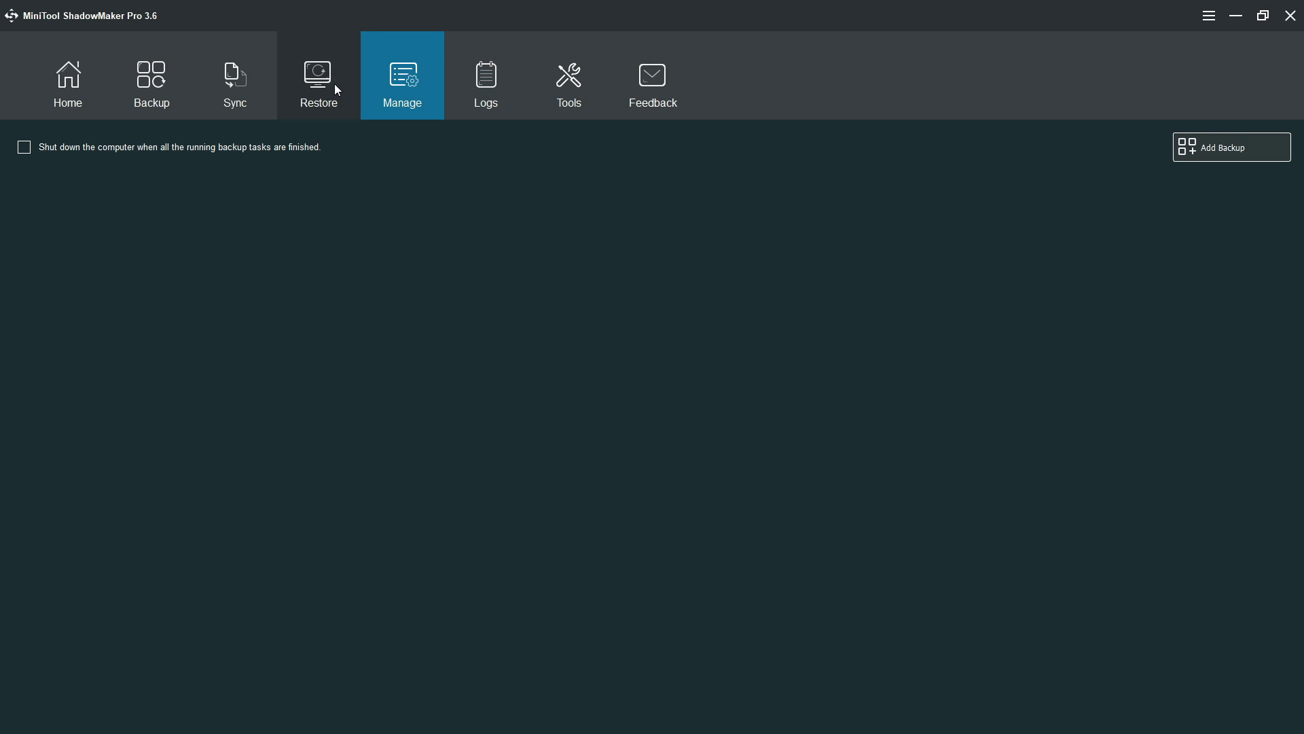
left_click(333, 85)
left_click(175, 83)
left_click(84, 80)
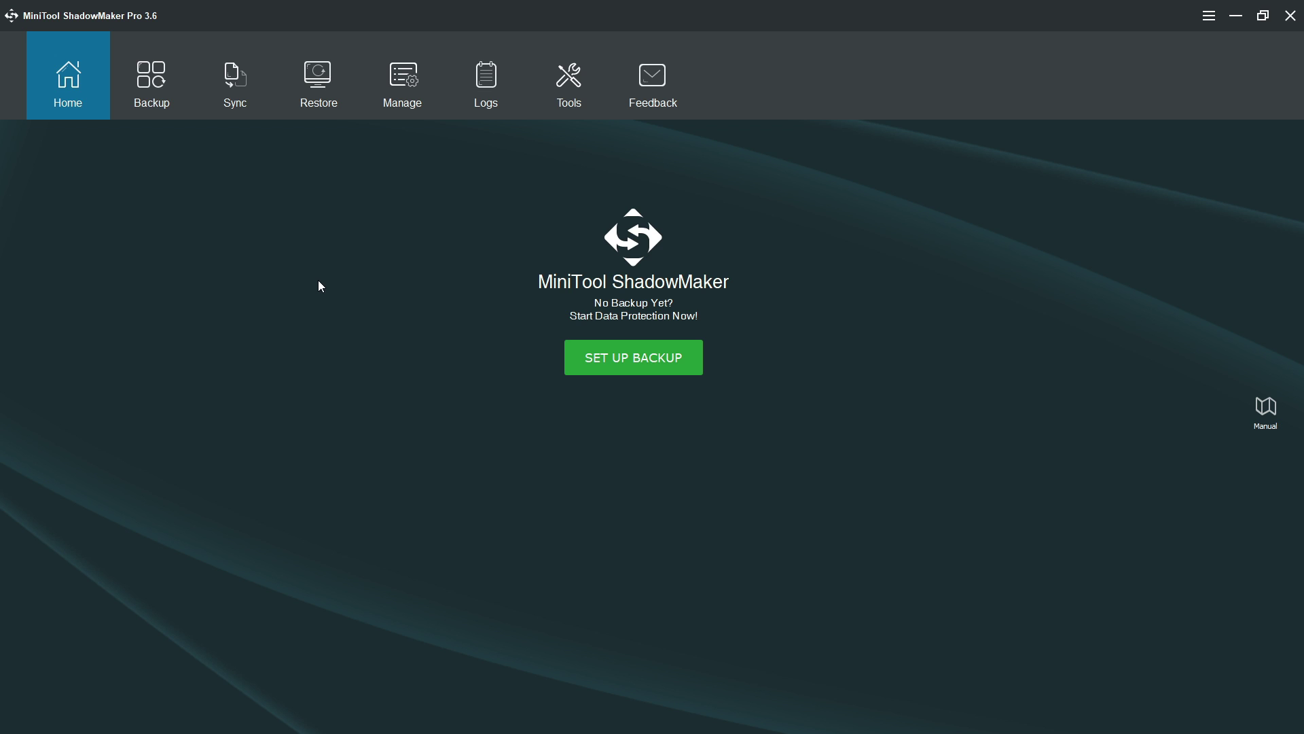
left_click(1299, 18)
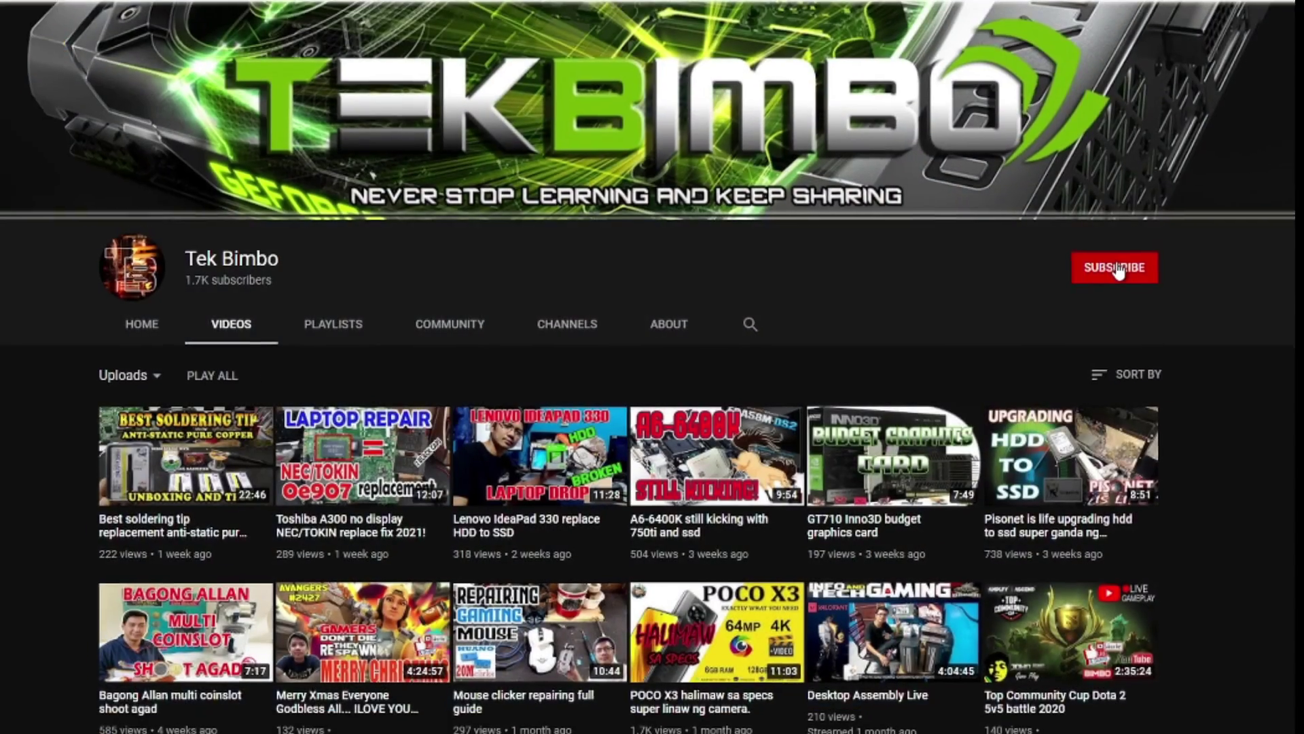
left_click(1115, 268)
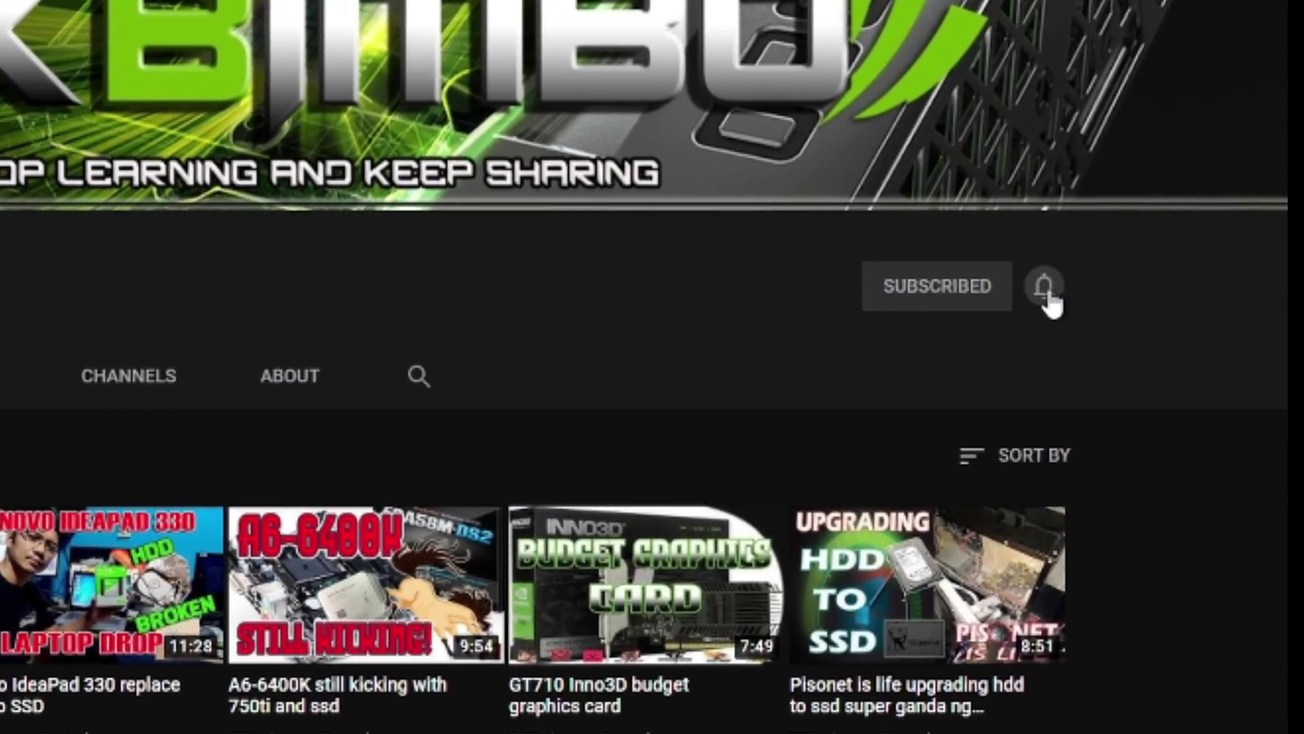
left_click(1046, 291)
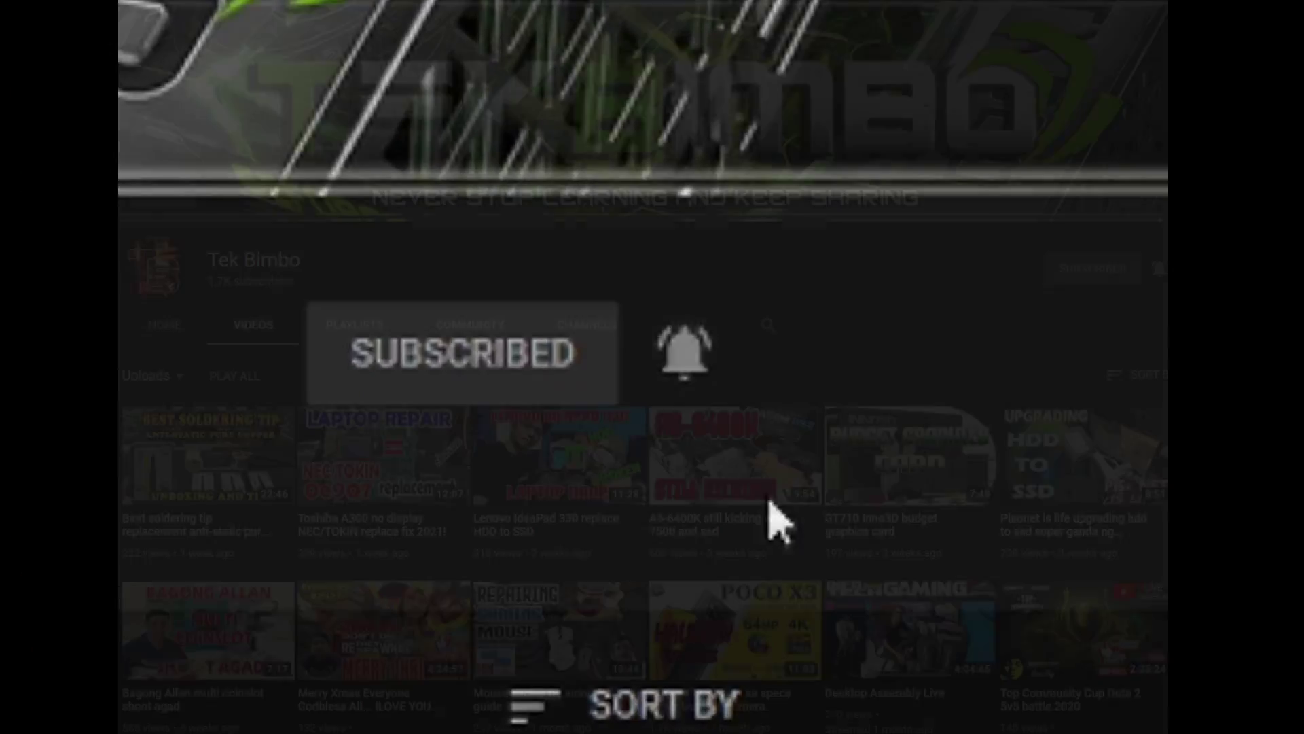